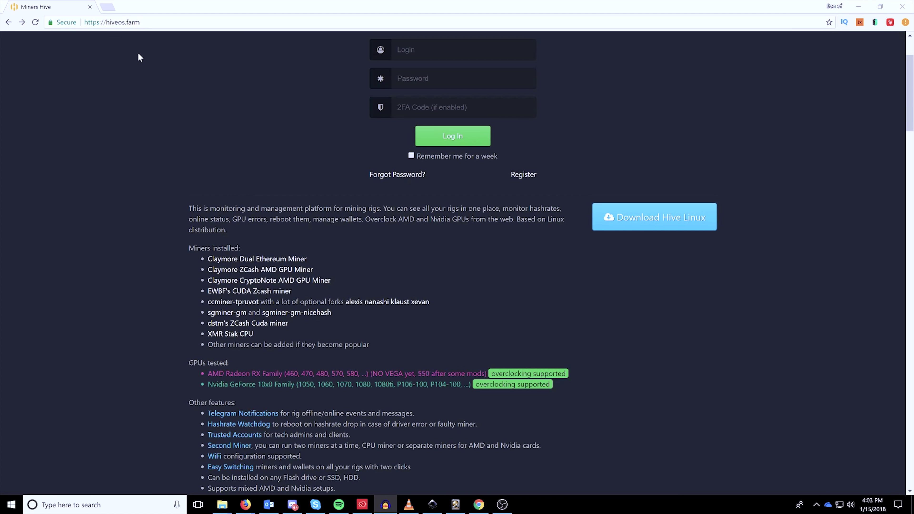
# Scroll the hiveos.farm page and go to the Hive Linux downloads at download.hiveos.farm.
pyautogui.scroll(3, 324, 150)
pyautogui.scroll(-2, 327, 155)
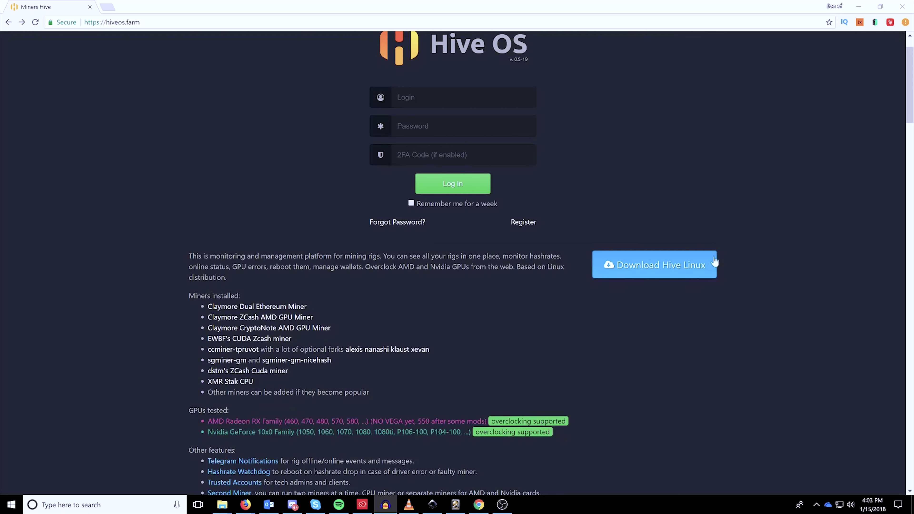
pyautogui.click(679, 272)
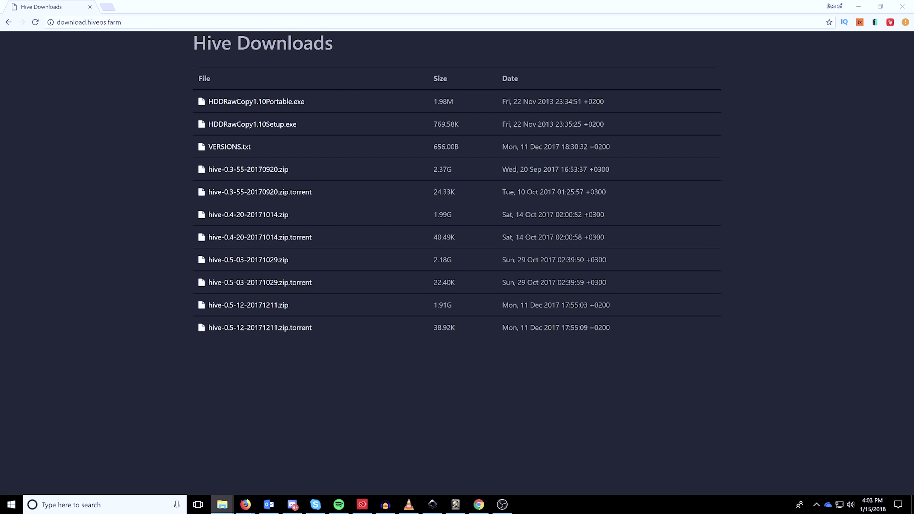
# Extract hive-0.3-55-20170920.zip in place with 7-Zip and widen the Name column for full names.
pyautogui.click(223, 505)
pyautogui.rightClick(119, 129)
pyautogui.moveTo(132, 145)
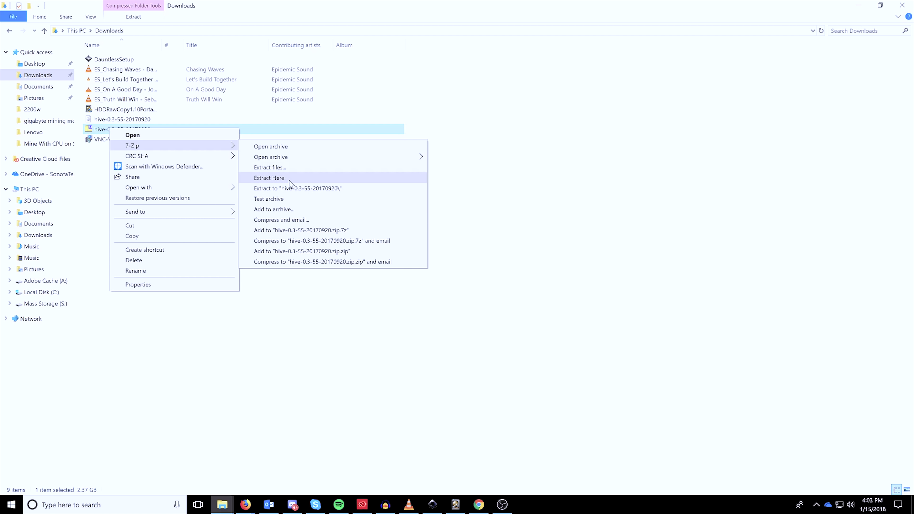
pyautogui.click(517, 99)
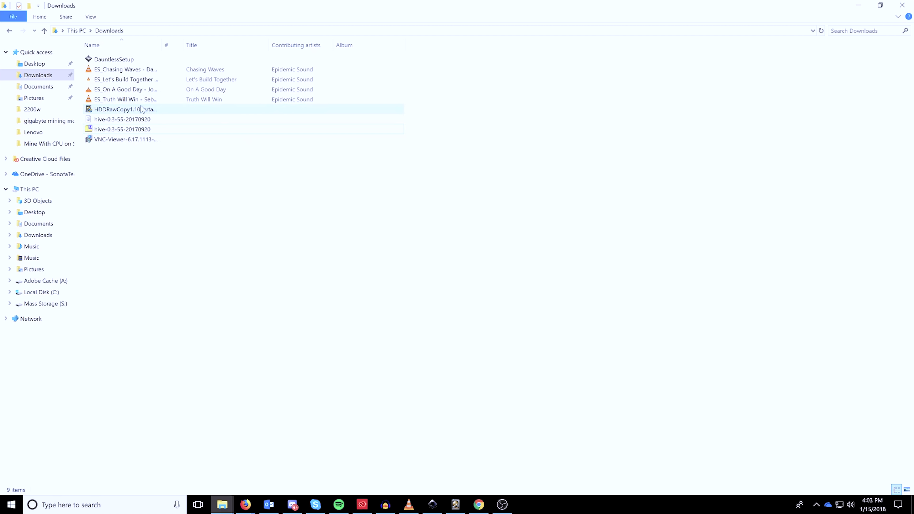
pyautogui.click(124, 120)
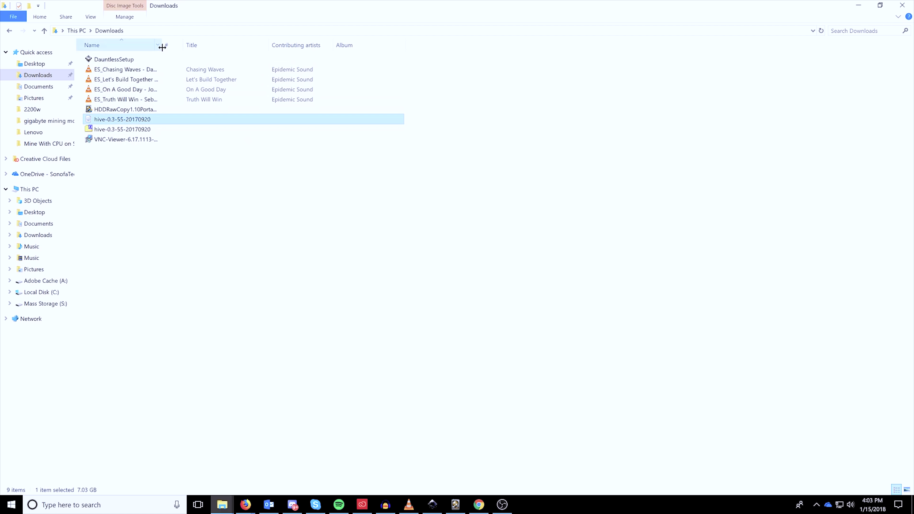
pyautogui.moveTo(161, 45); pyautogui.dragTo(322, 45)
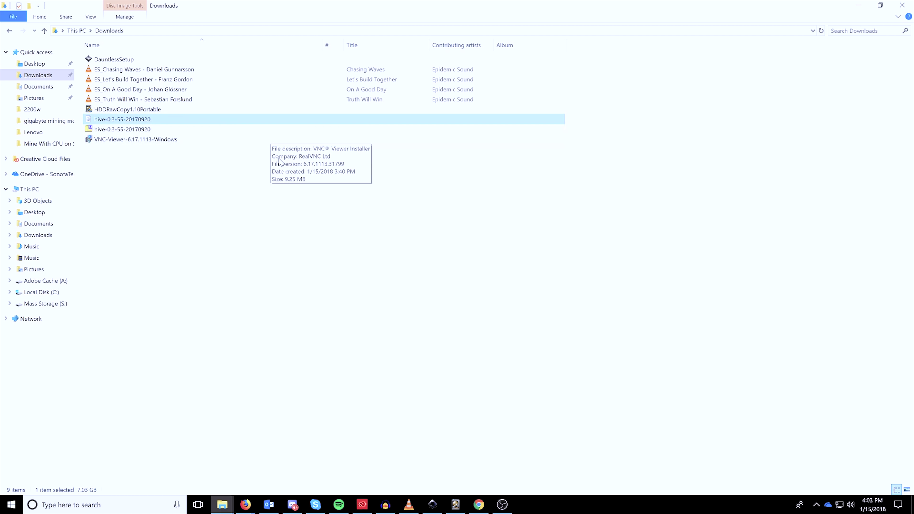
pyautogui.click(156, 191)
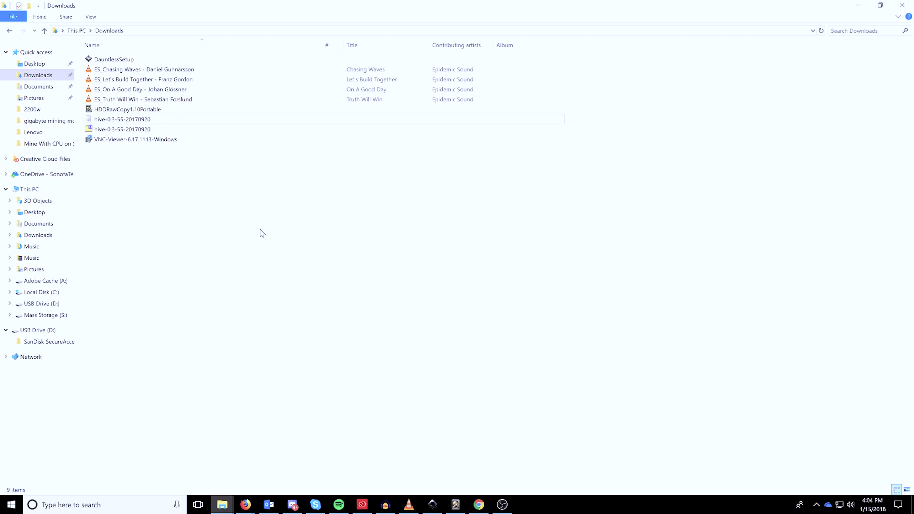
# Launch HDD Raw Copy and set the hive-0.3-55-20170920.img file as the source.
pyautogui.doubleClick(123, 109)
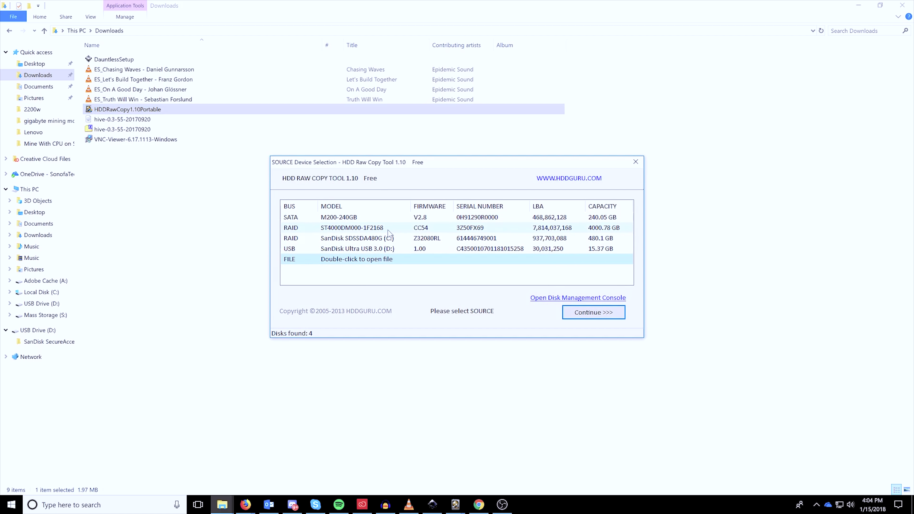
pyautogui.doubleClick(357, 261)
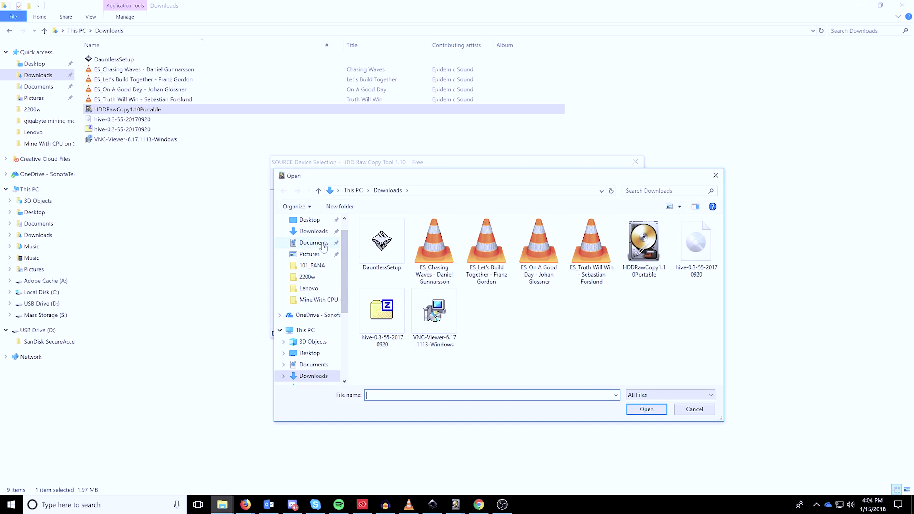
pyautogui.click(697, 253)
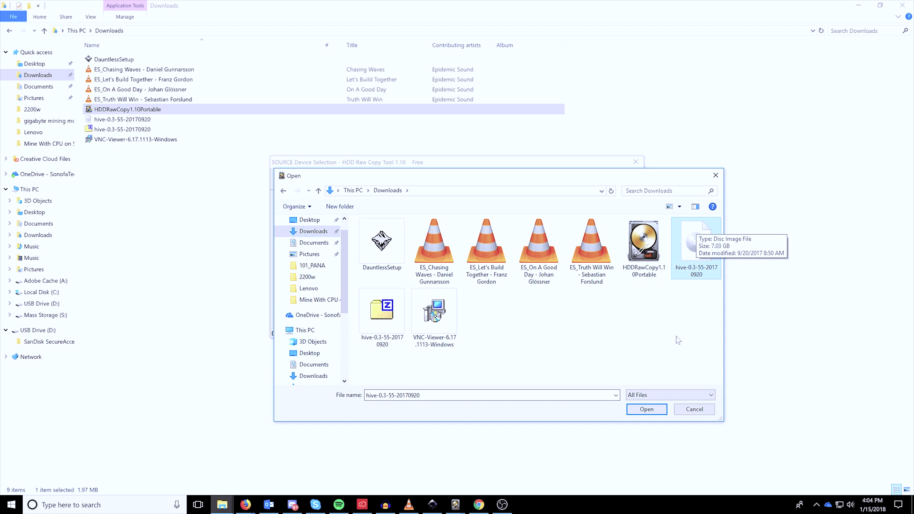
pyautogui.doubleClick(698, 247)
pyautogui.click(532, 257)
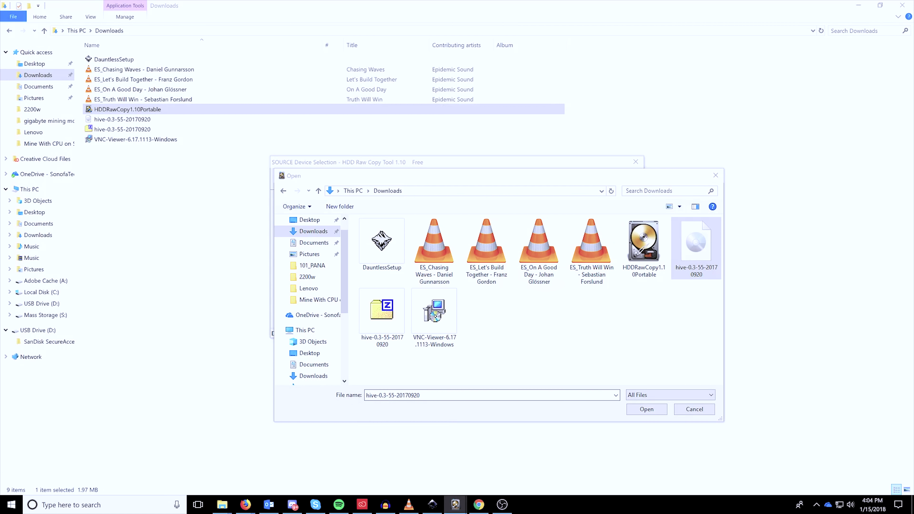
pyautogui.click(647, 409)
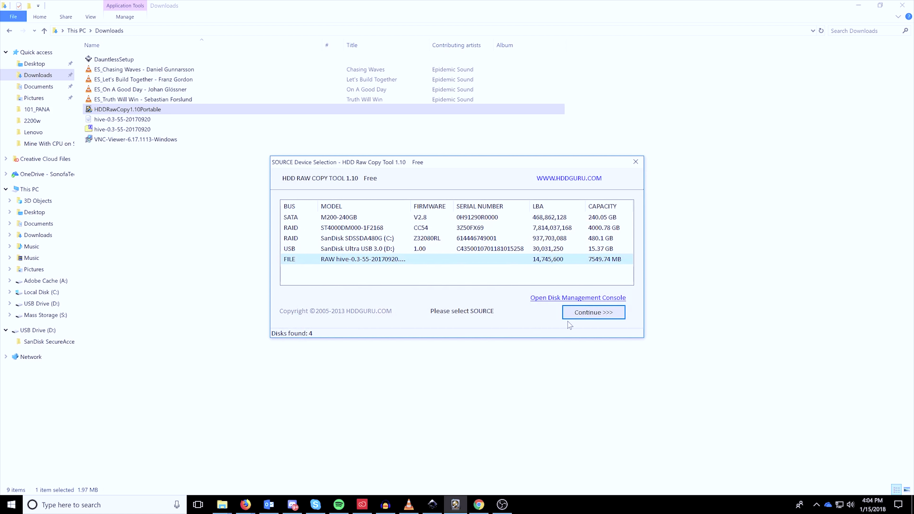
# Pick the SanDisk Ultra USB 3.0 drive as target and start the overwrite.
pyautogui.click(594, 312)
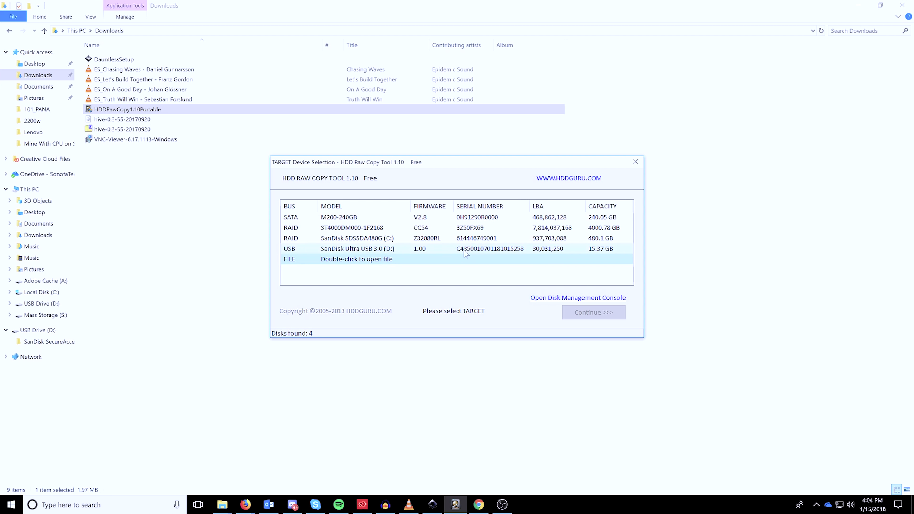
pyautogui.click(368, 250)
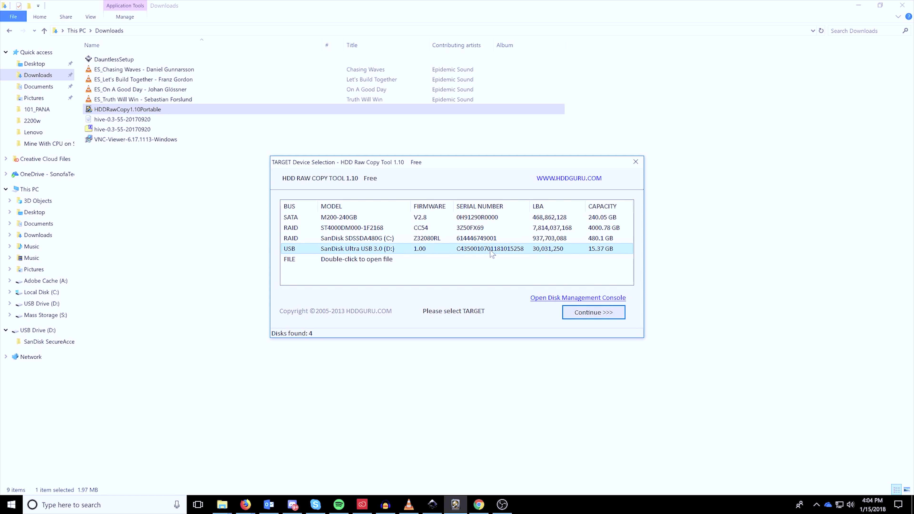
pyautogui.click(602, 311)
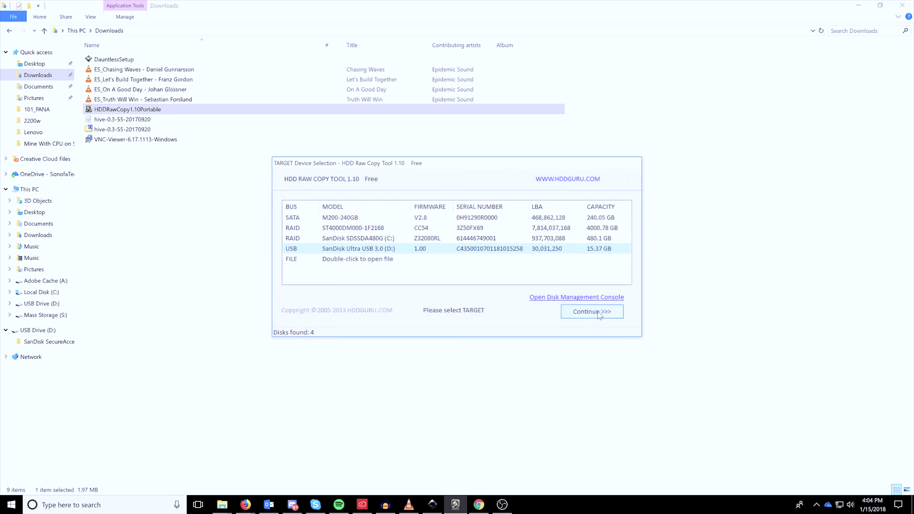
pyautogui.click(559, 339)
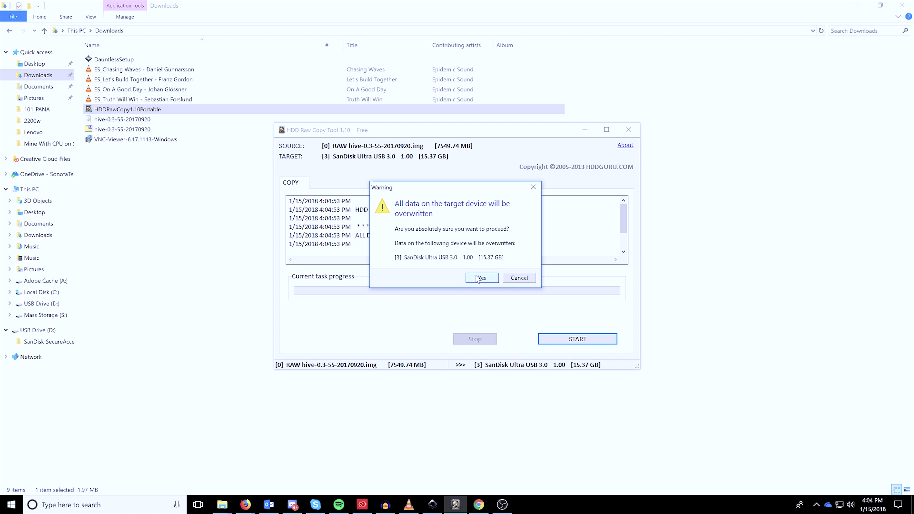
pyautogui.click(478, 279)
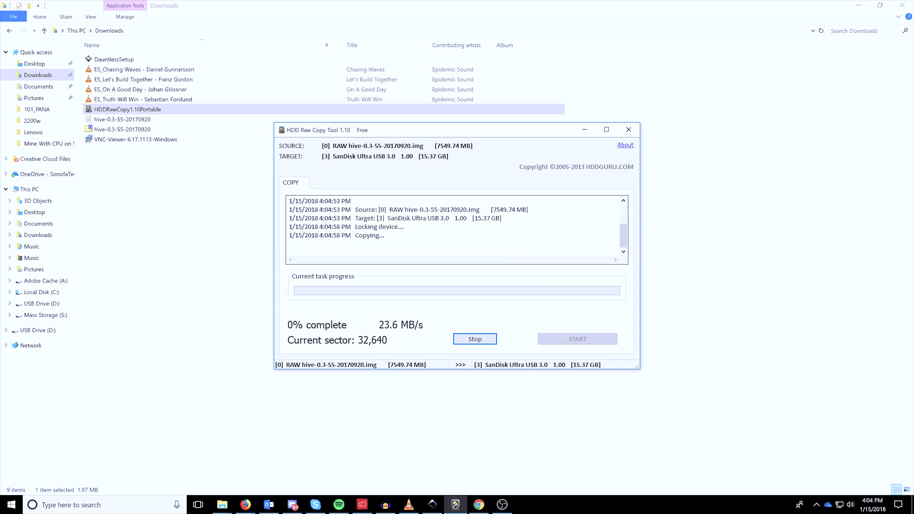
# Move the HDD Raw Copy window aside while the image copies to the USB drive.
pyautogui.moveTo(425, 133); pyautogui.dragTo(390, 134)
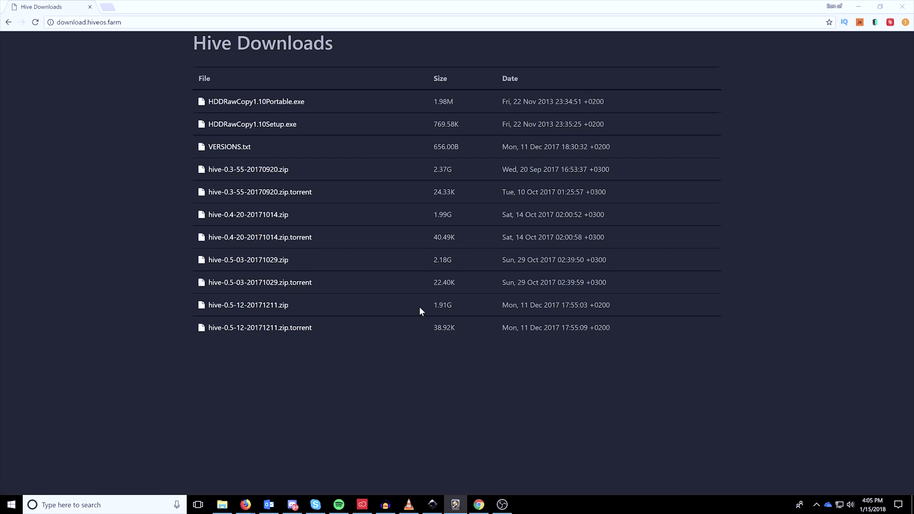
# Take Chrome back to the Hive OS home page and open the account registration form.
pyautogui.click(859, 7)
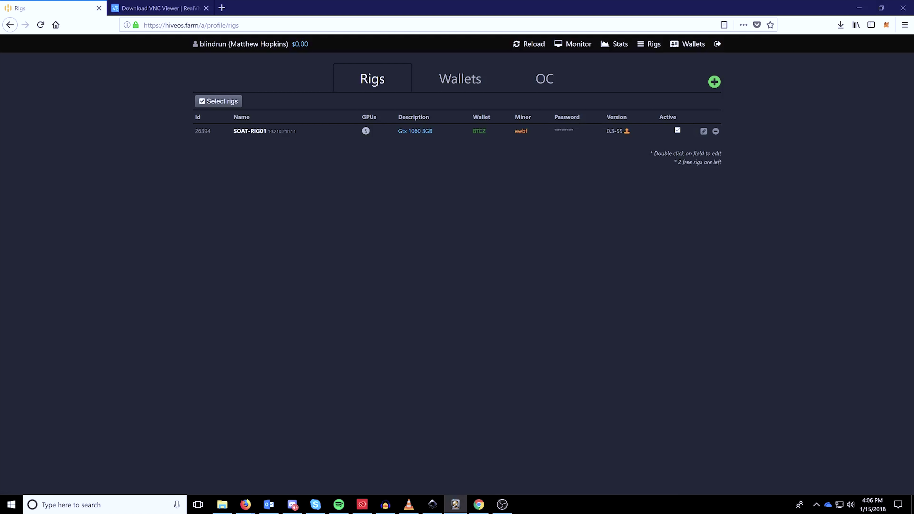
pyautogui.click(475, 498)
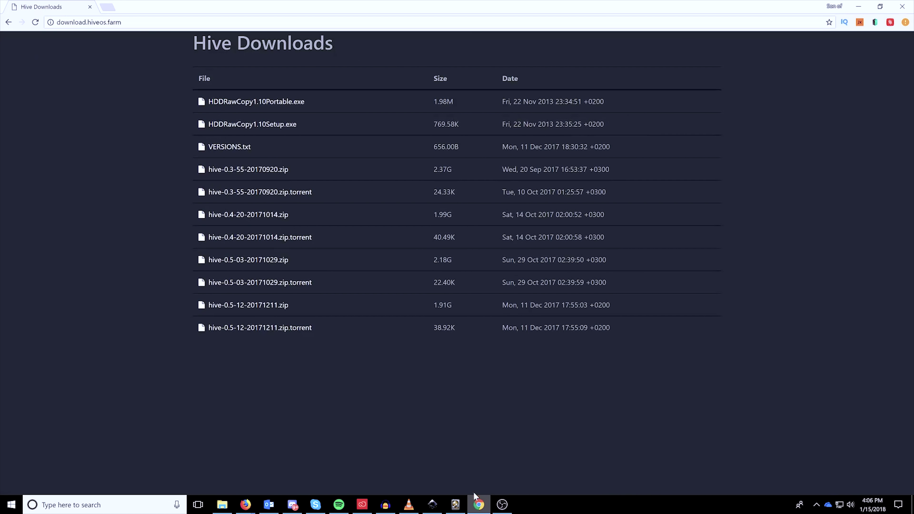
pyautogui.click(8, 24)
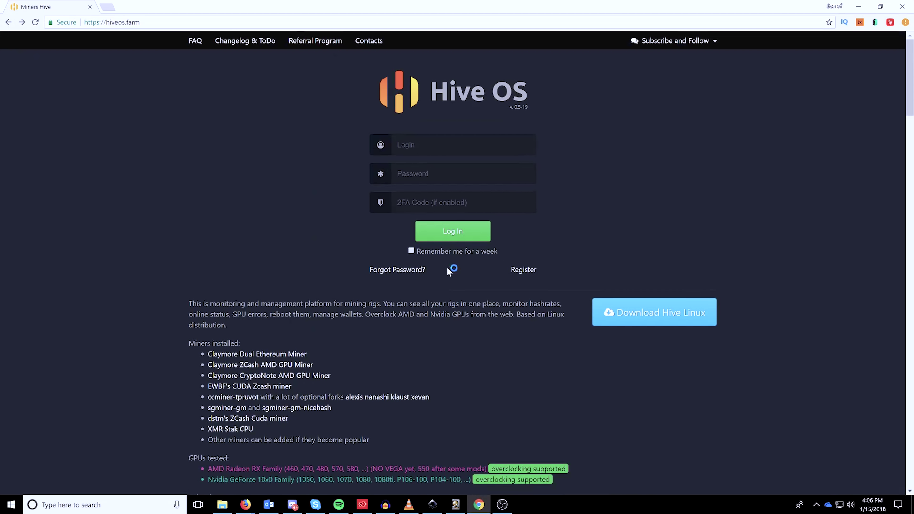
pyautogui.click(523, 270)
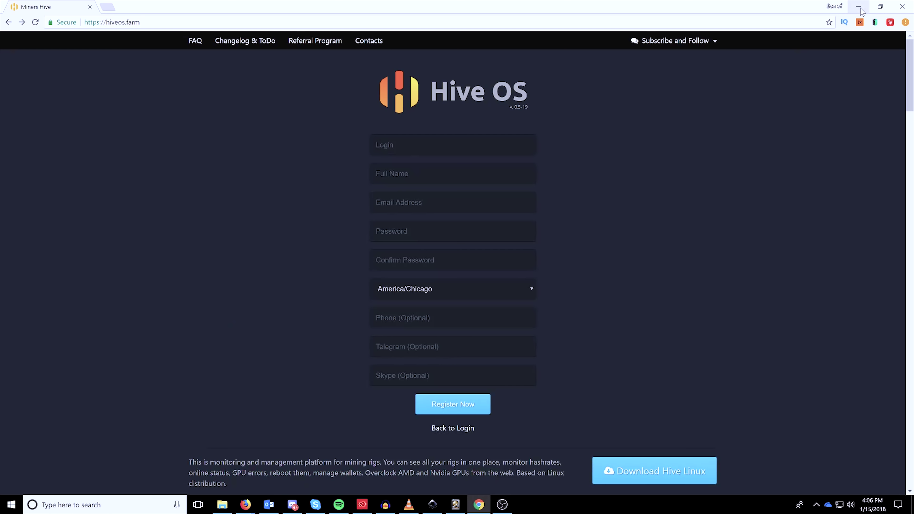
# In the Firefox dashboard, reload the rigs list, glance at OC profiles, and show the Wallets page.
pyautogui.click(859, 6)
pyautogui.click(117, 90)
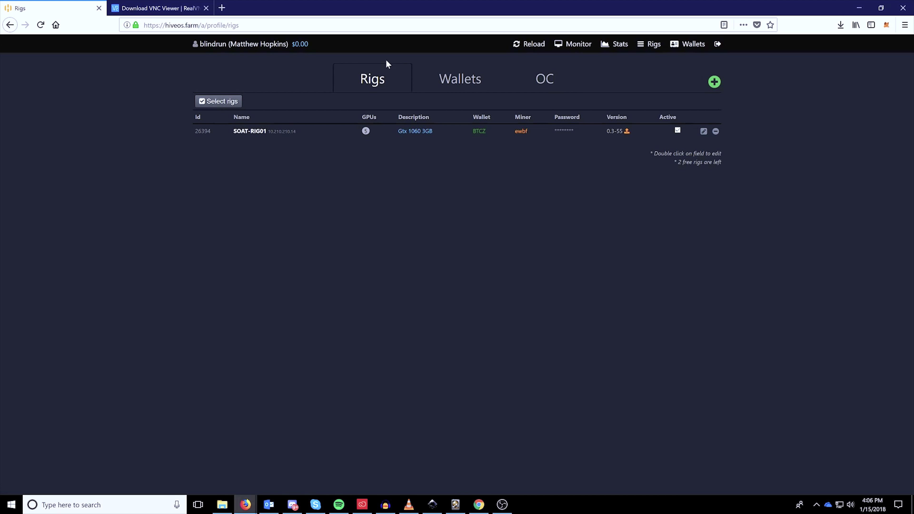
pyautogui.click(650, 44)
pyautogui.click(376, 82)
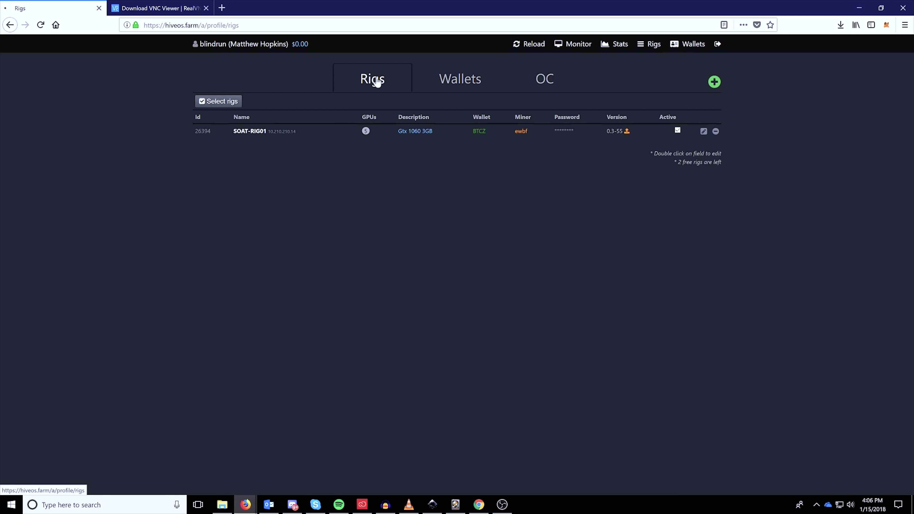
pyautogui.click(455, 82)
pyautogui.click(536, 85)
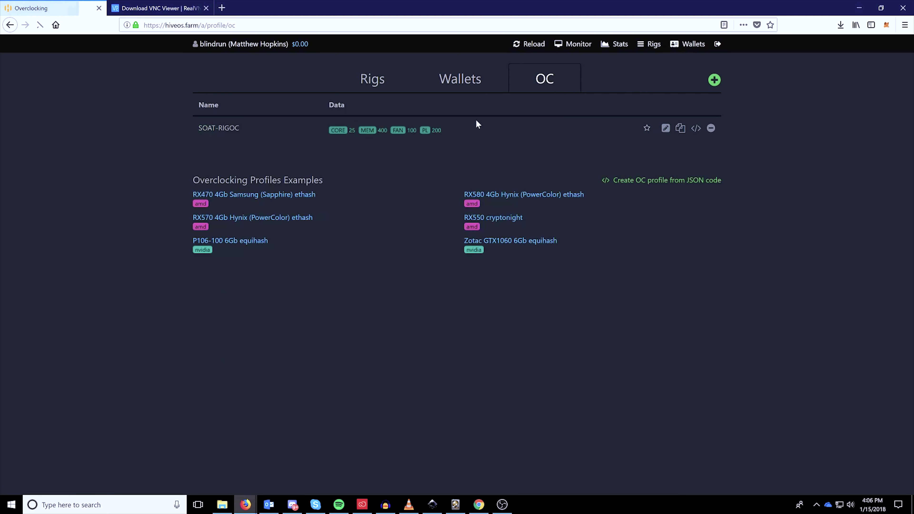
pyautogui.click(458, 79)
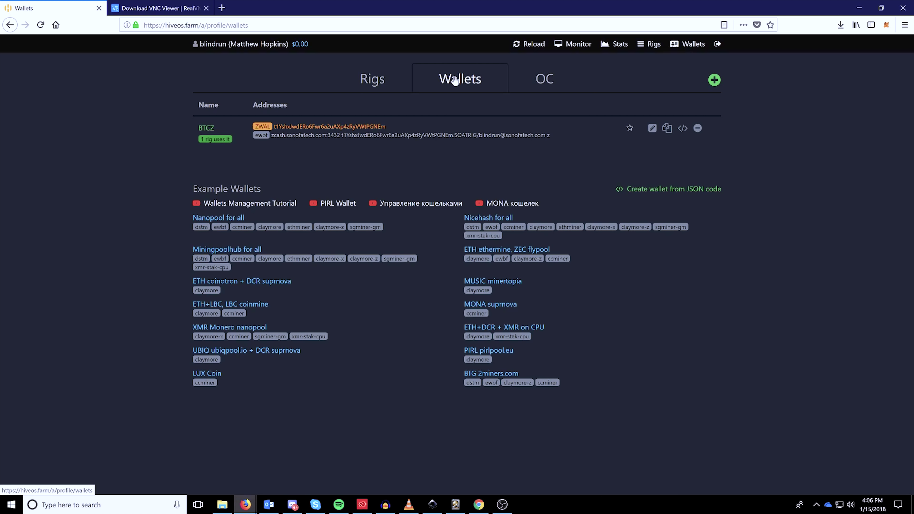
# Start a new wallet and read the help for the equihash and %DWAL% dual-coin address fields.
pyautogui.click(714, 80)
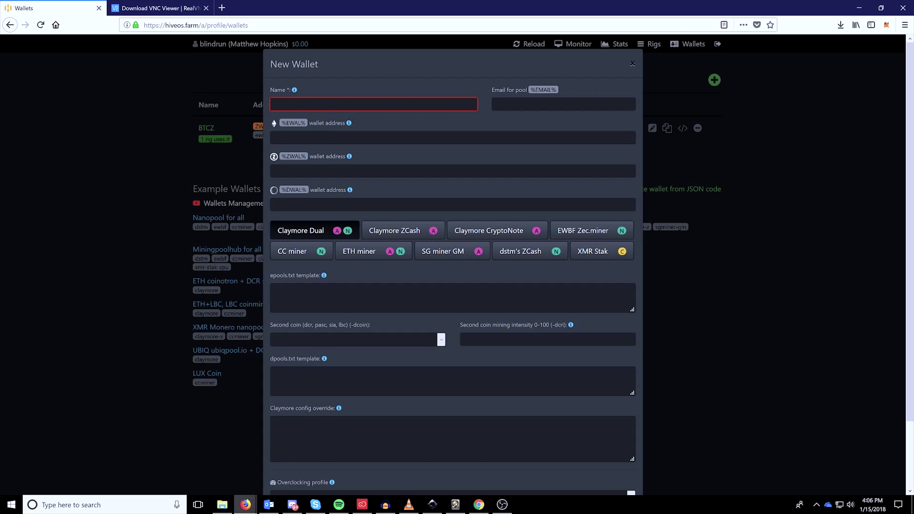
pyautogui.click(305, 106)
pyautogui.click(349, 156)
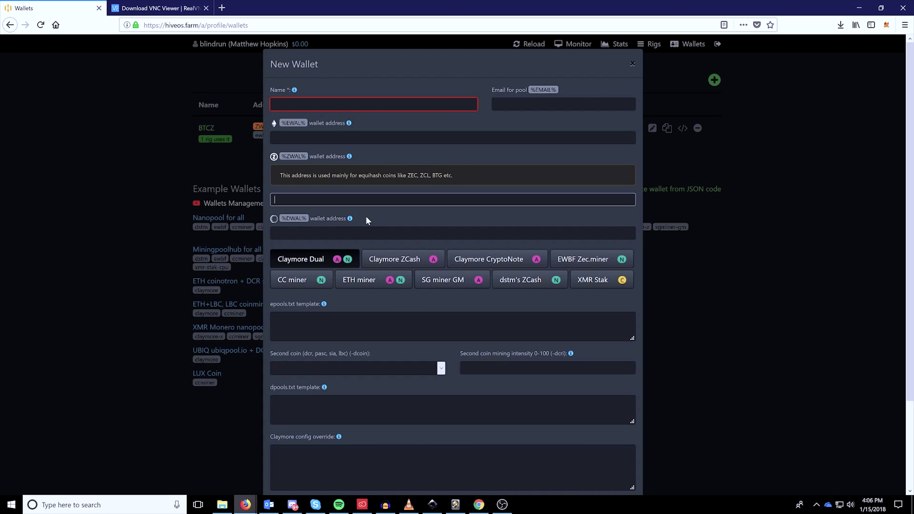
pyautogui.click(349, 219)
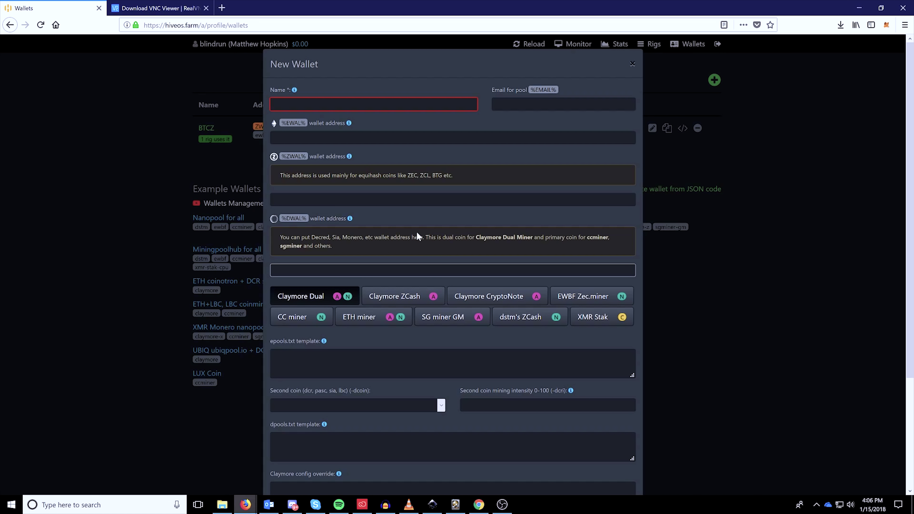
pyautogui.moveTo(461, 248); pyautogui.dragTo(553, 241)
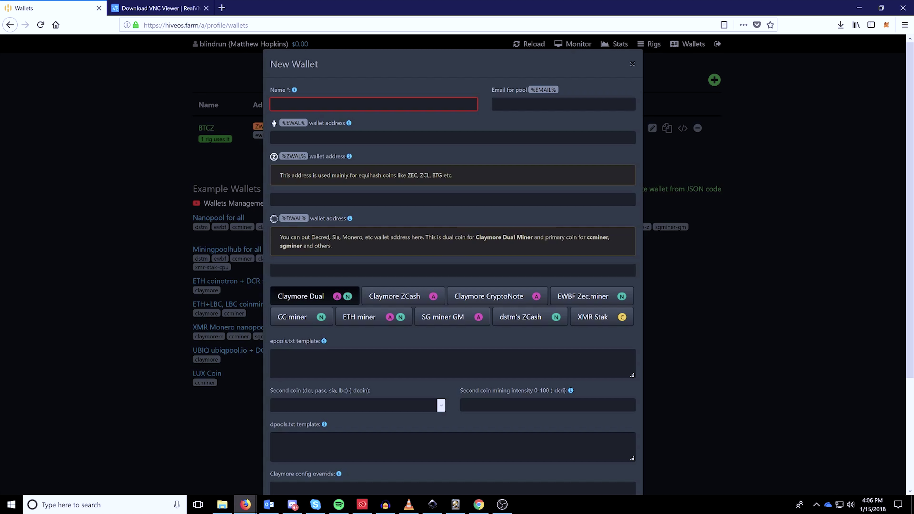
pyautogui.scroll(-3, 420, 174)
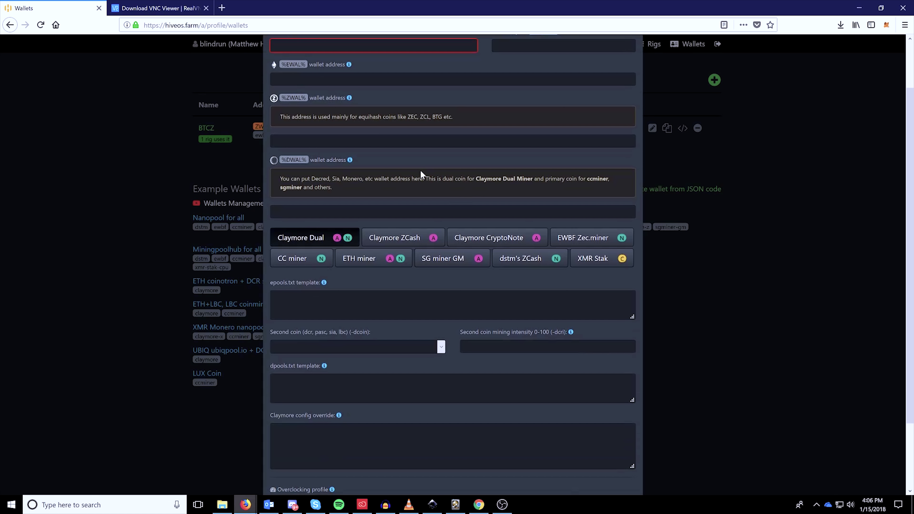
pyautogui.scroll(3, 420, 169)
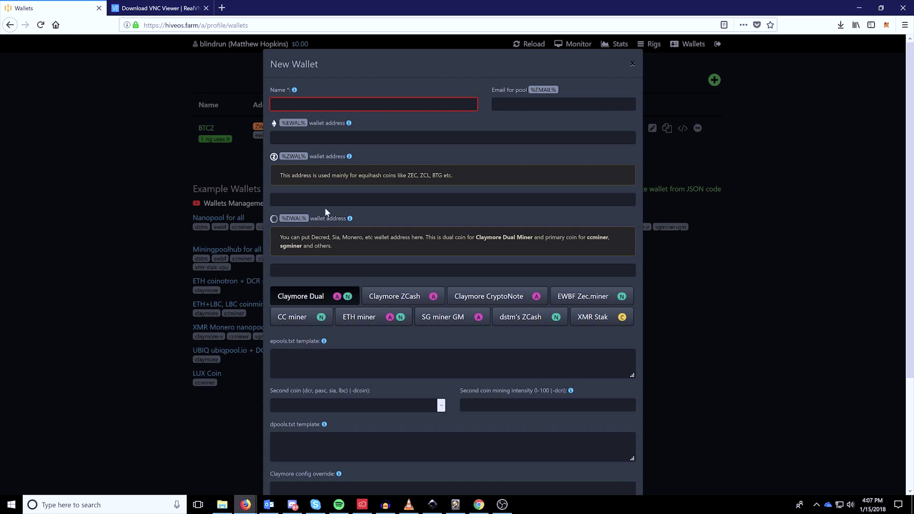
pyautogui.scroll(-7, 357, 231)
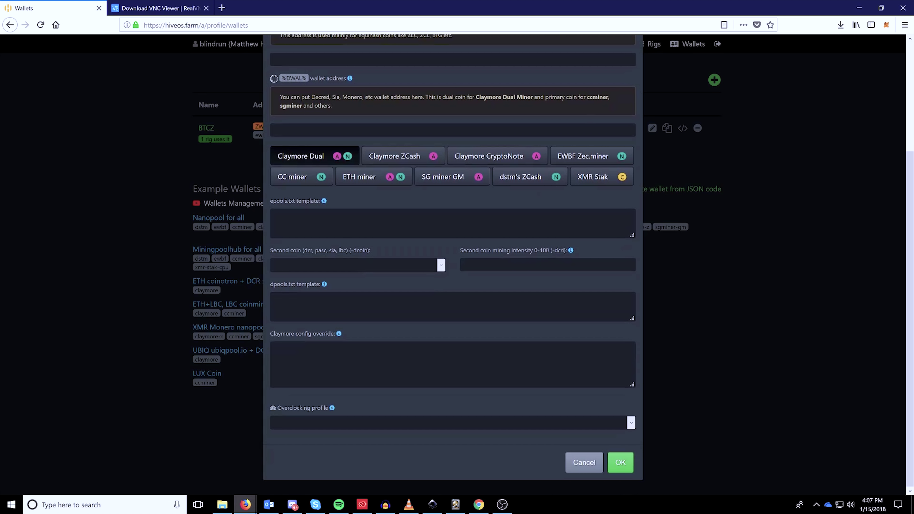
# Show the EWBF Zec.miner settings and inspect the example wallet and worker template string.
pyautogui.click(357, 227)
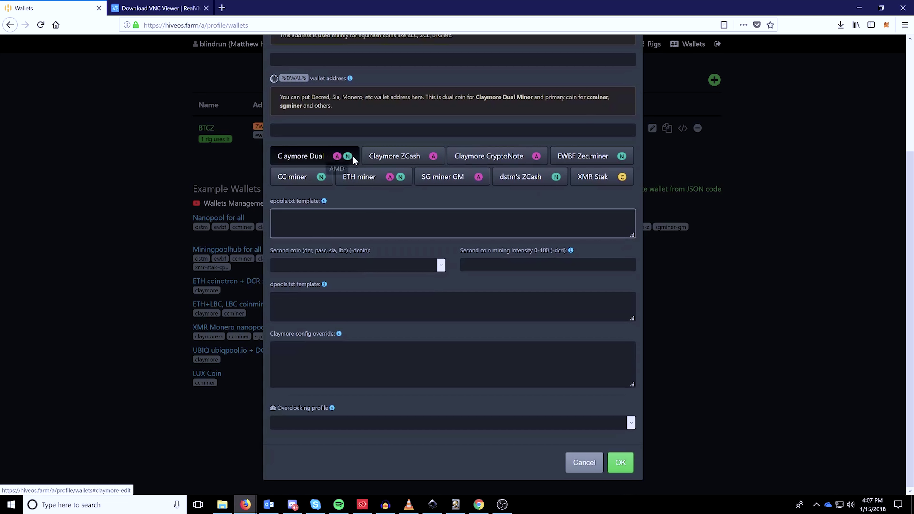
pyautogui.click(593, 159)
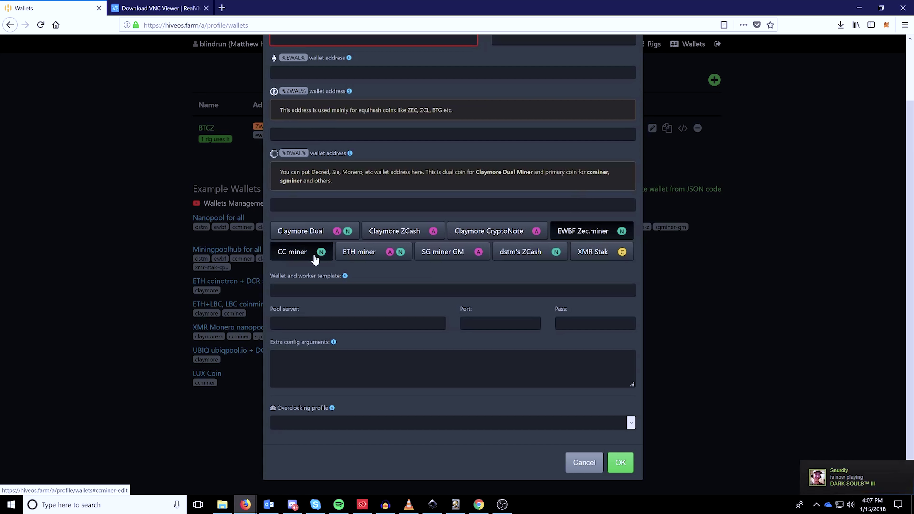
pyautogui.click(324, 291)
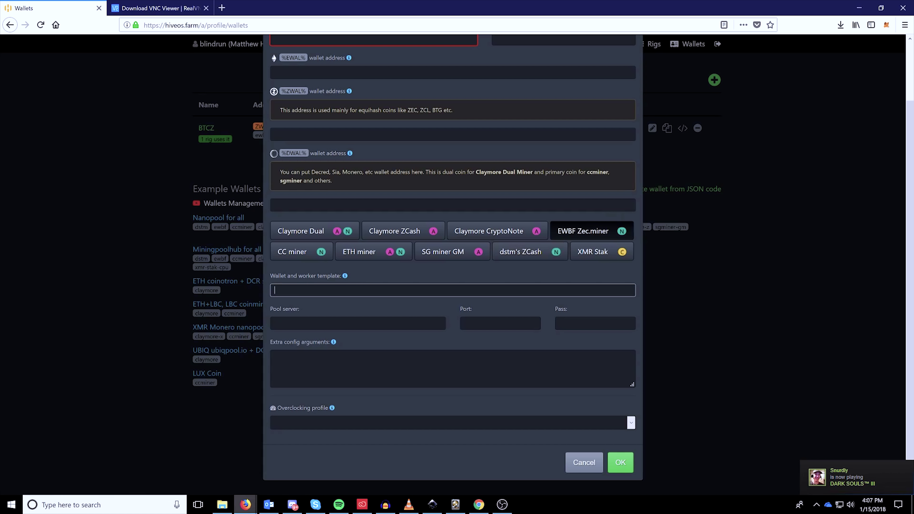
pyautogui.click(345, 276)
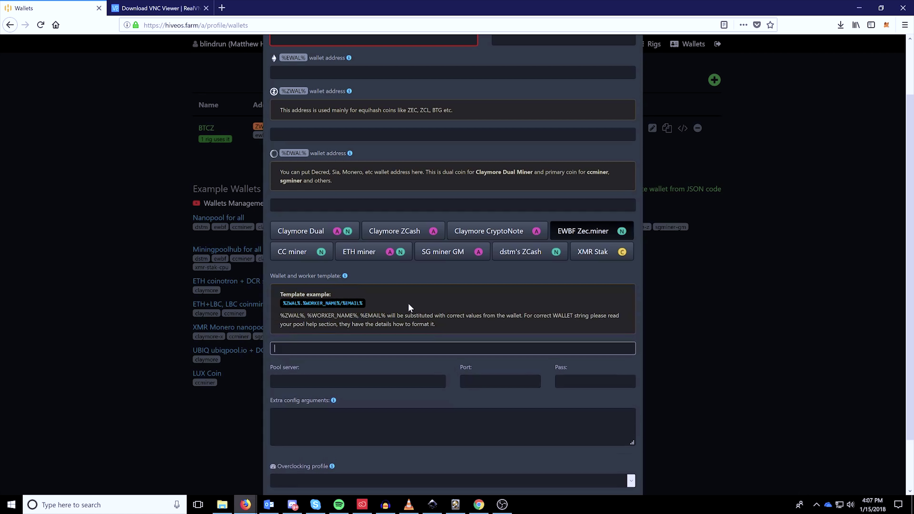
pyautogui.moveTo(374, 306); pyautogui.dragTo(275, 303)
pyautogui.click(374, 306)
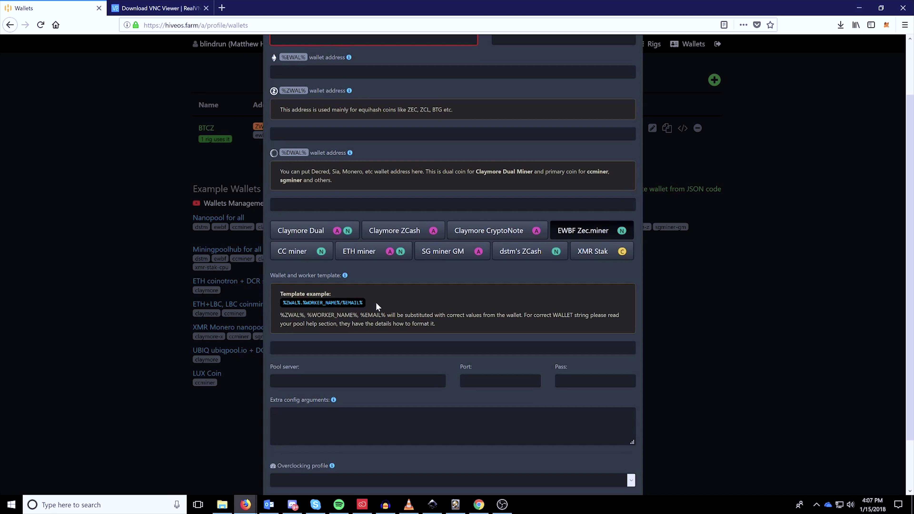
pyautogui.scroll(-2, 377, 306)
pyautogui.click(308, 292)
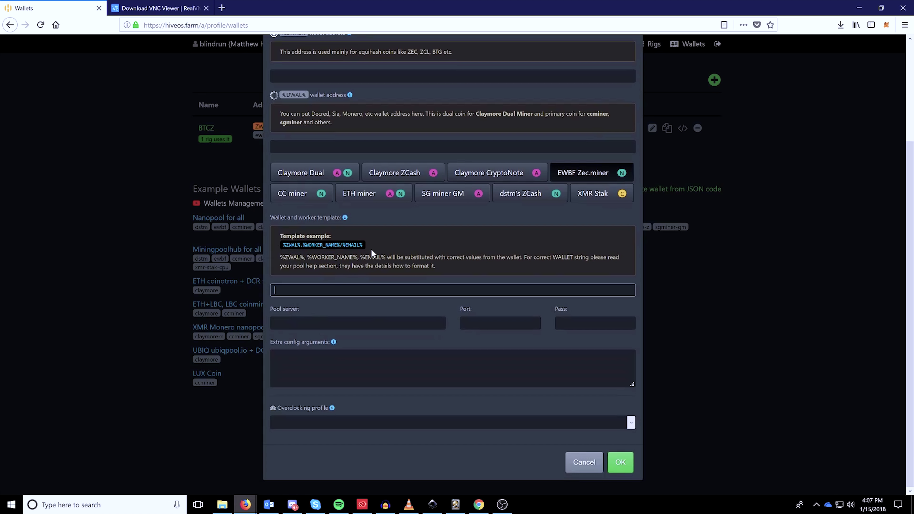
pyautogui.moveTo(373, 253); pyautogui.dragTo(283, 248)
pyautogui.click(326, 291)
# Review pool server, port, password and extra arguments, leave overclocking profile empty, and close unsaved.
pyautogui.click(281, 324)
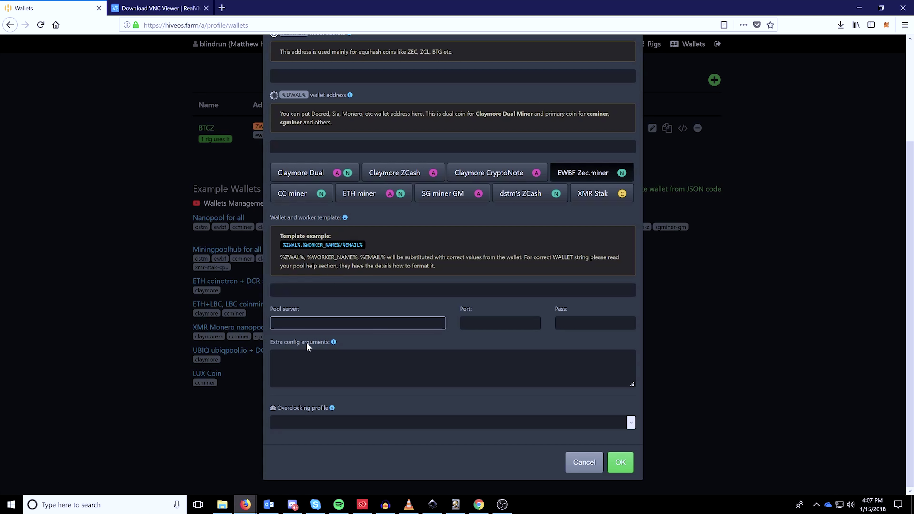
pyautogui.click(500, 323)
pyautogui.click(561, 323)
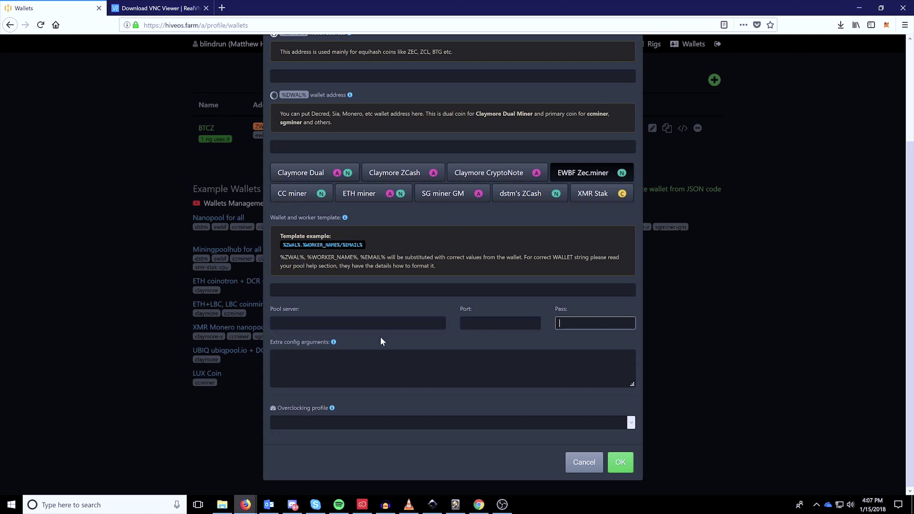
pyautogui.click(274, 356)
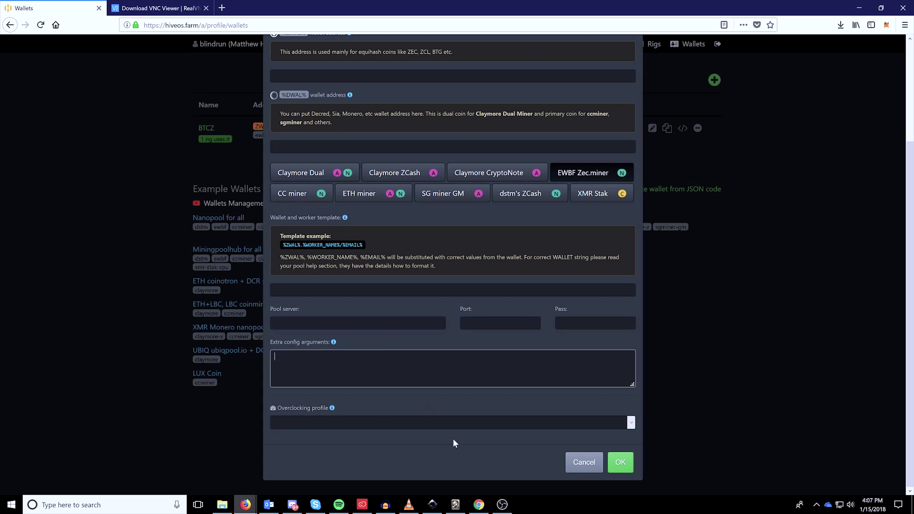
pyautogui.click(632, 424)
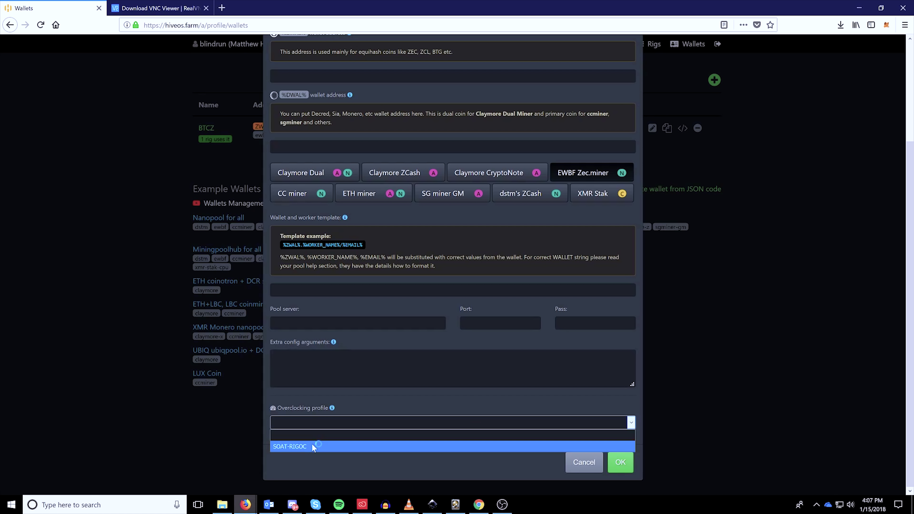
pyautogui.click(322, 435)
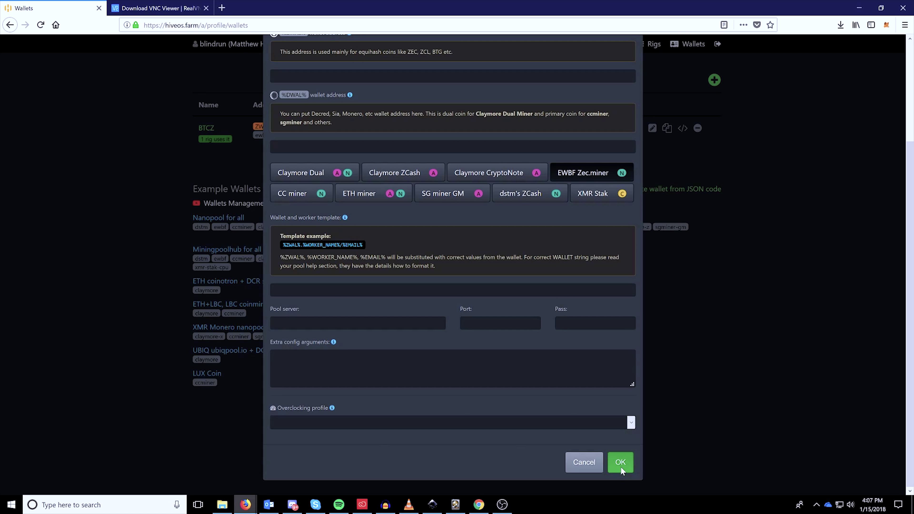
pyautogui.click(591, 466)
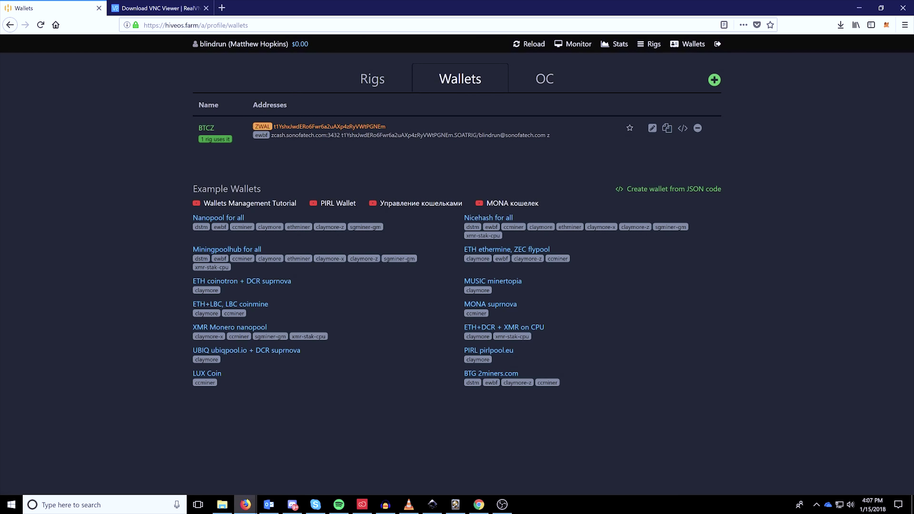
pyautogui.click(374, 81)
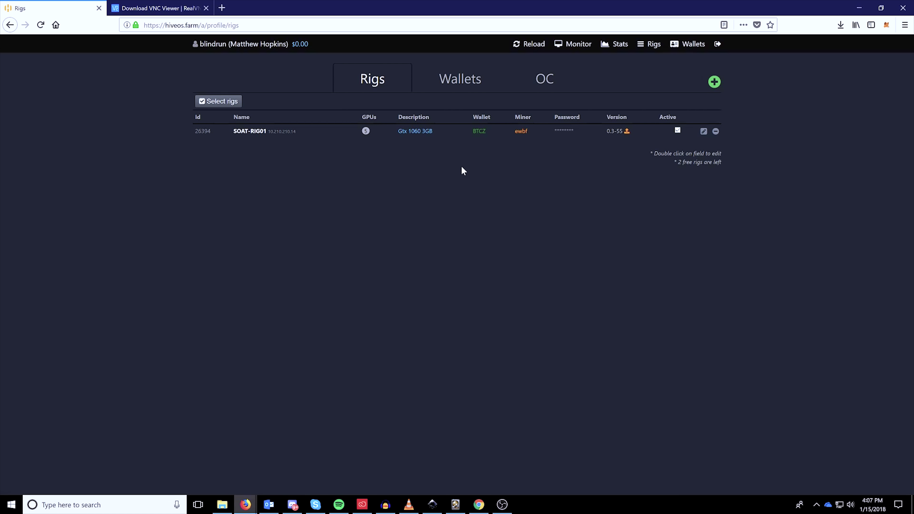
pyautogui.click(714, 83)
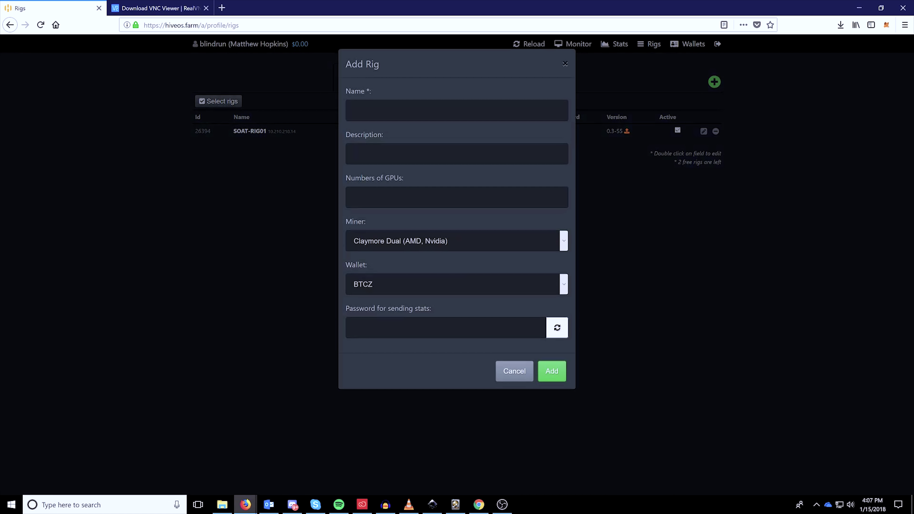
pyautogui.click(456, 110)
pyautogui.press('Tab')
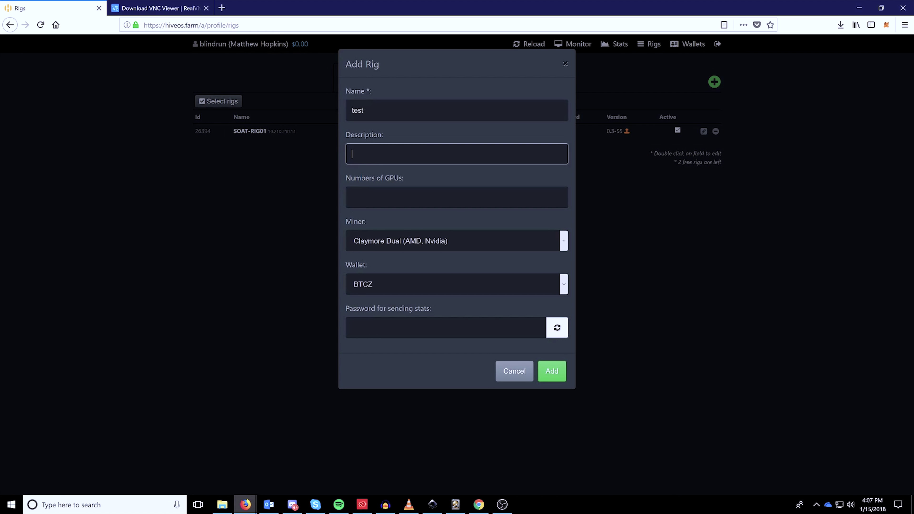
pyautogui.press('Tab')
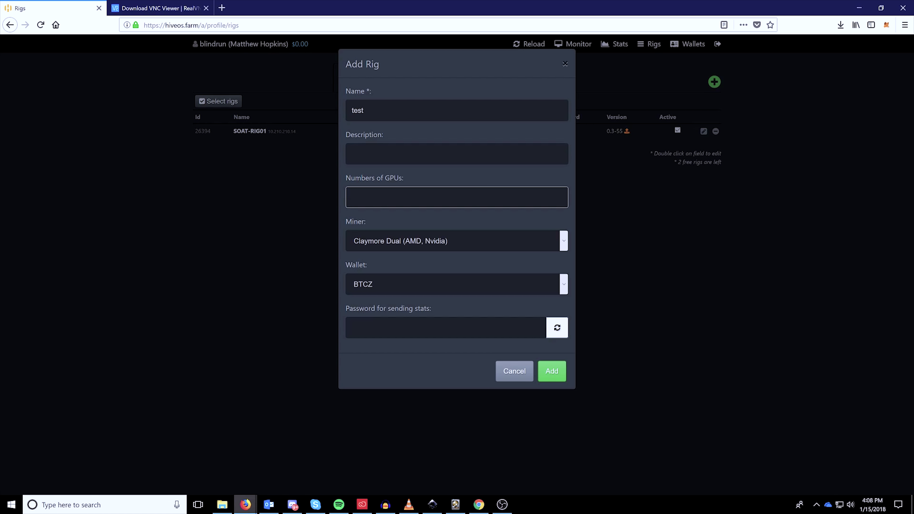
pyautogui.click(470, 241)
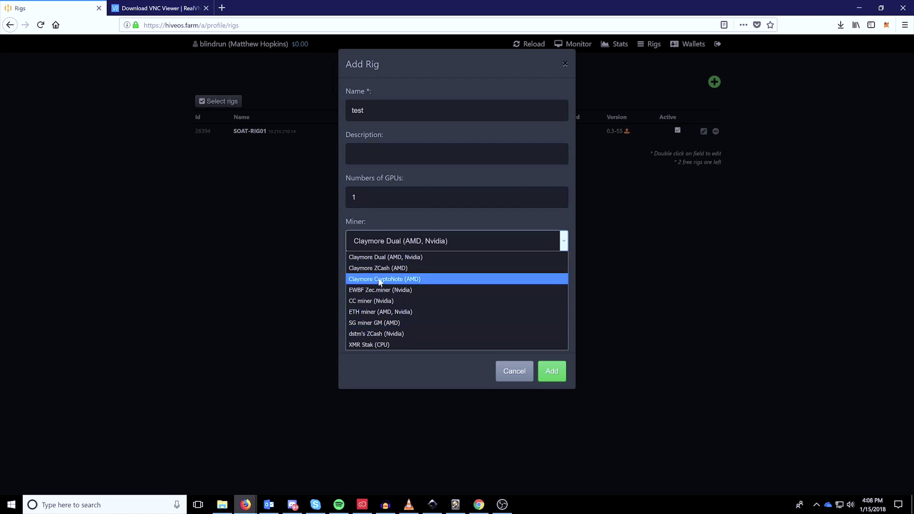
pyautogui.click(379, 258)
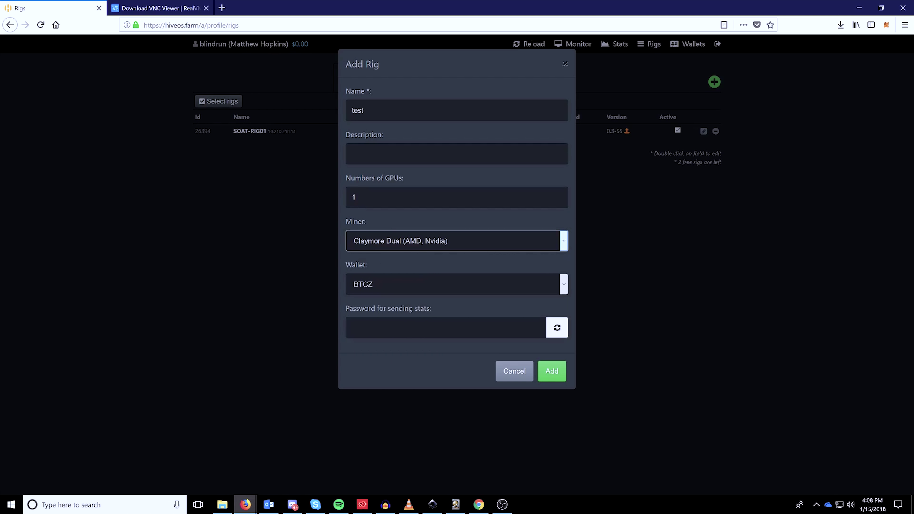
pyautogui.click(368, 112)
pyautogui.click(399, 326)
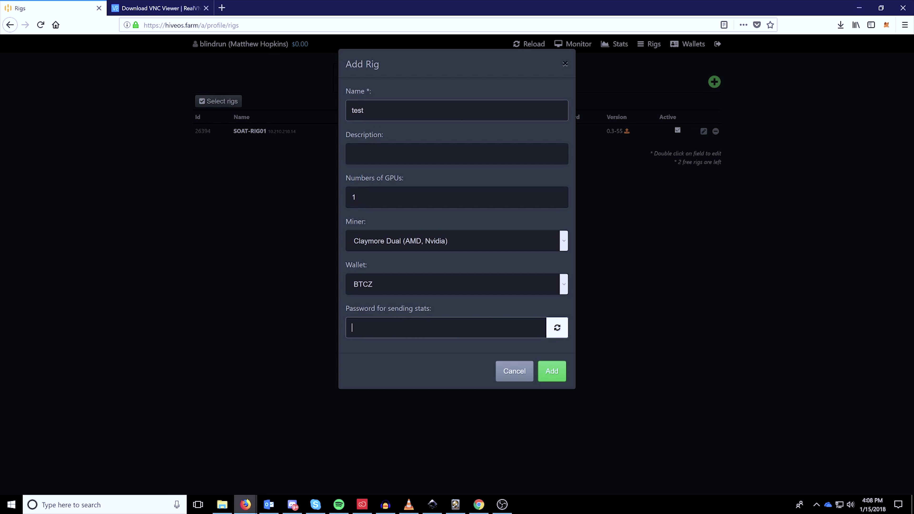
pyautogui.click(473, 285)
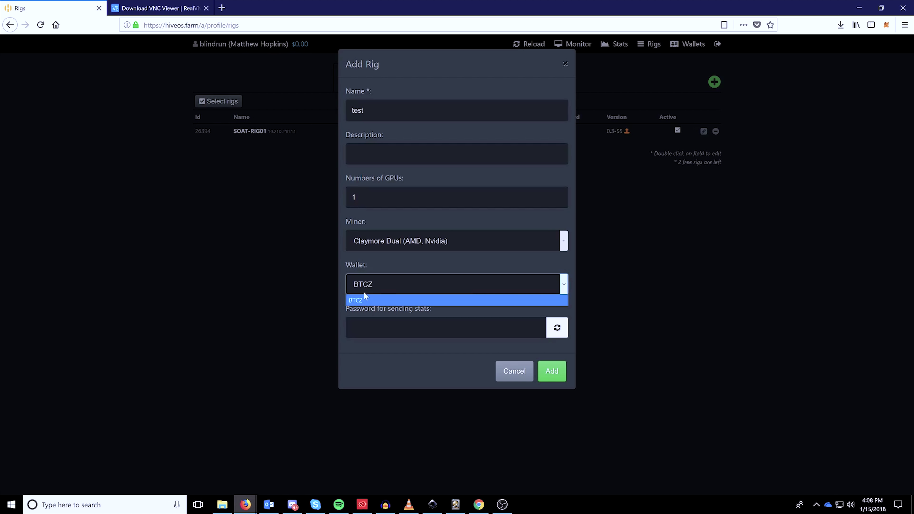
pyautogui.click(374, 326)
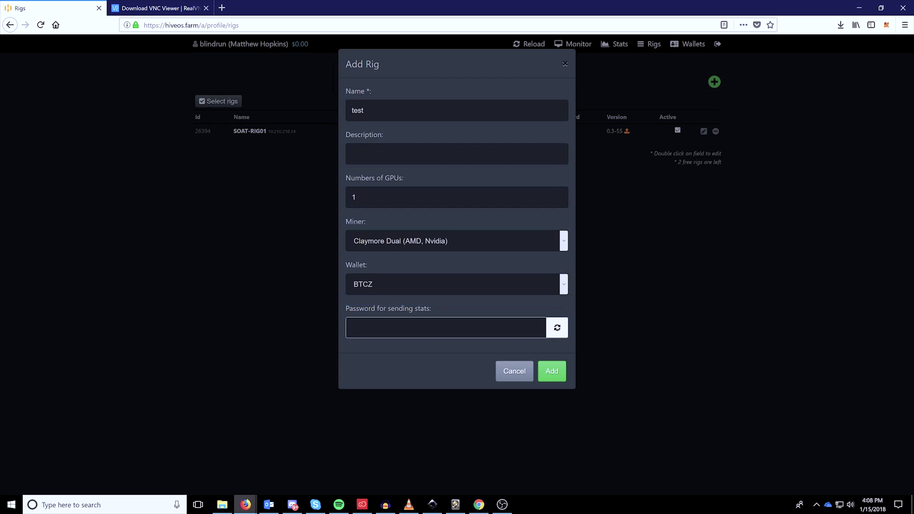
pyautogui.click(557, 327)
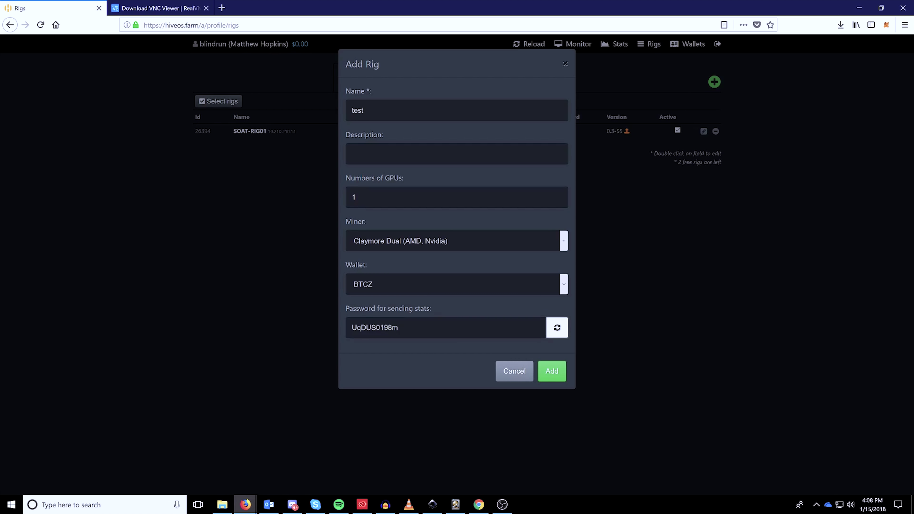
pyautogui.moveTo(400, 328); pyautogui.dragTo(305, 331)
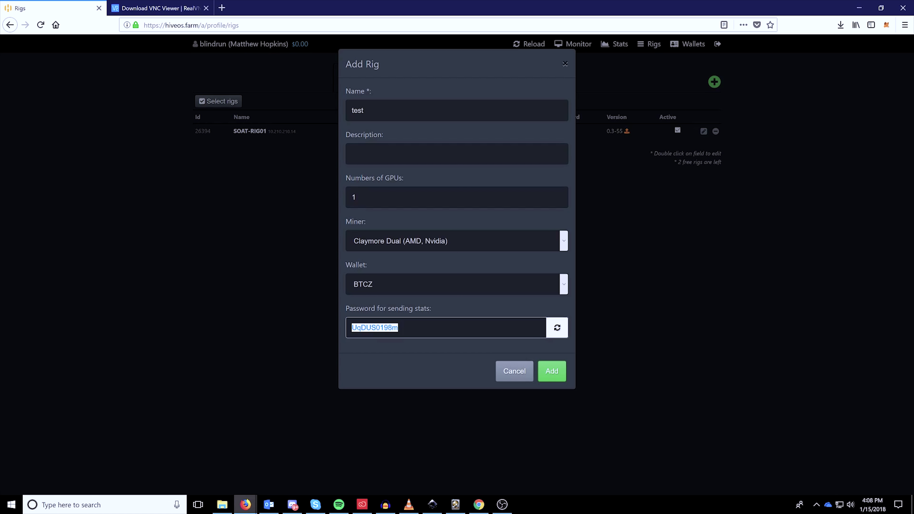
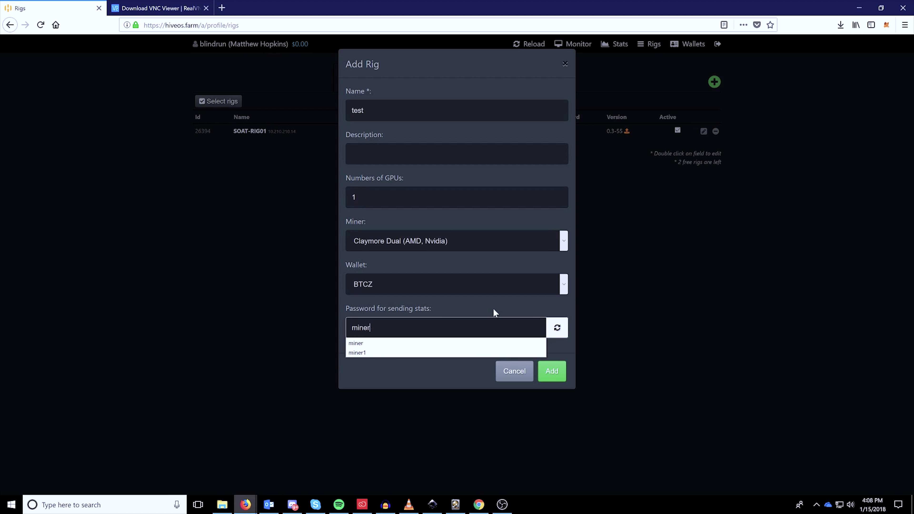
pyautogui.click(491, 303)
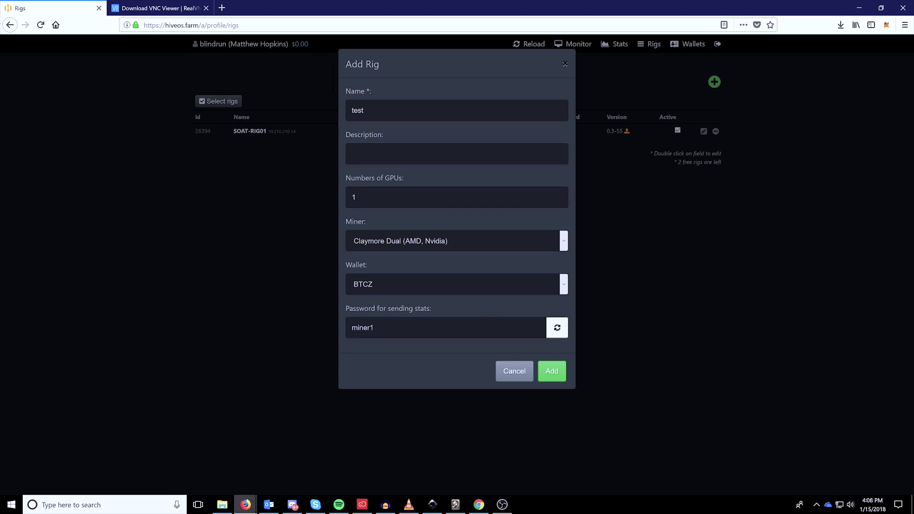
pyautogui.click(515, 373)
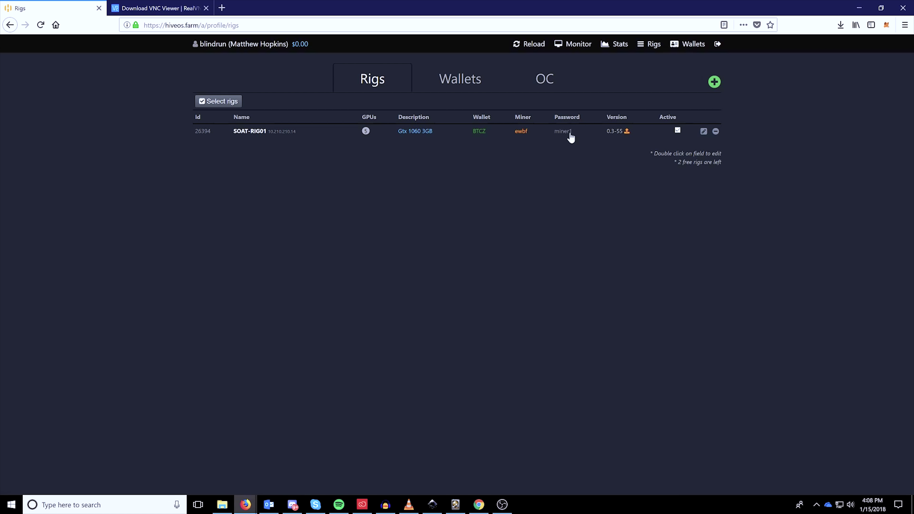
# Reveal SOAT-RIG01's stats password and note its Id in the rigs list.
pyautogui.moveTo(563, 134)
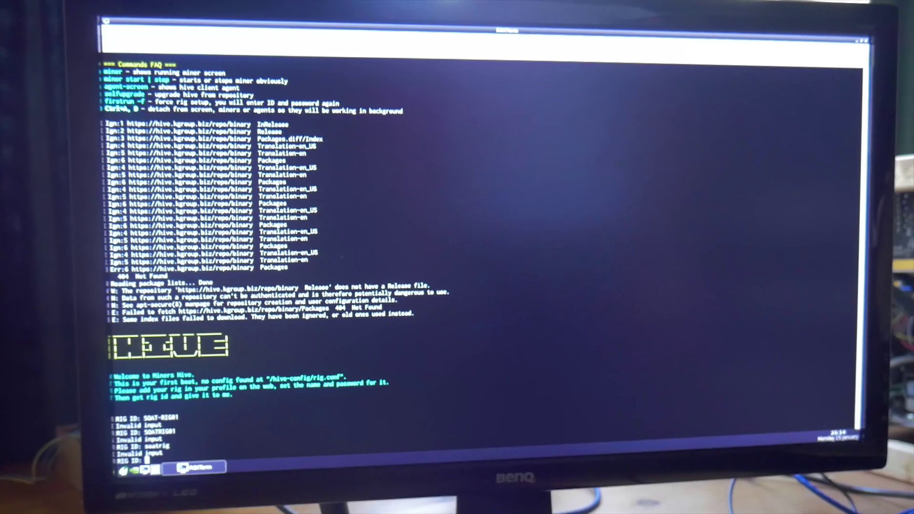
# Clear the stray characters, then enter the dashboard rig ID and the rig's stats password.
pyautogui.press('Down')
pyautogui.press('Right')
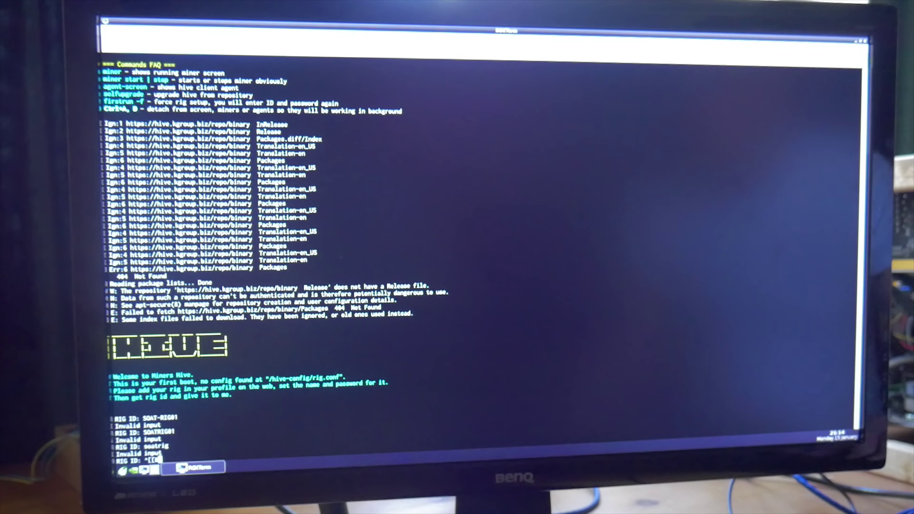
pyautogui.press('BackSpace')
pyautogui.press('BackSpace')
pyautogui.press('BackSpace')
pyautogui.press('BackSpace')
pyautogui.press('BackSpace')
pyautogui.press('BackSpace')
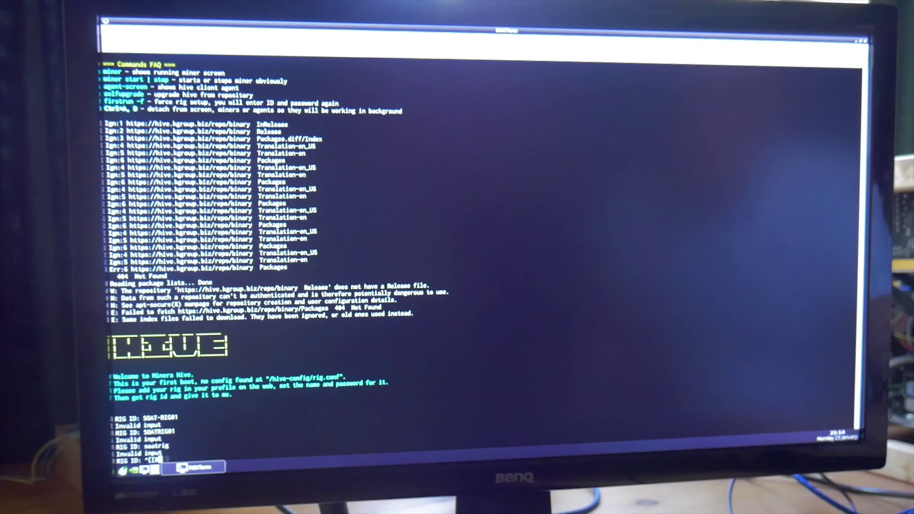
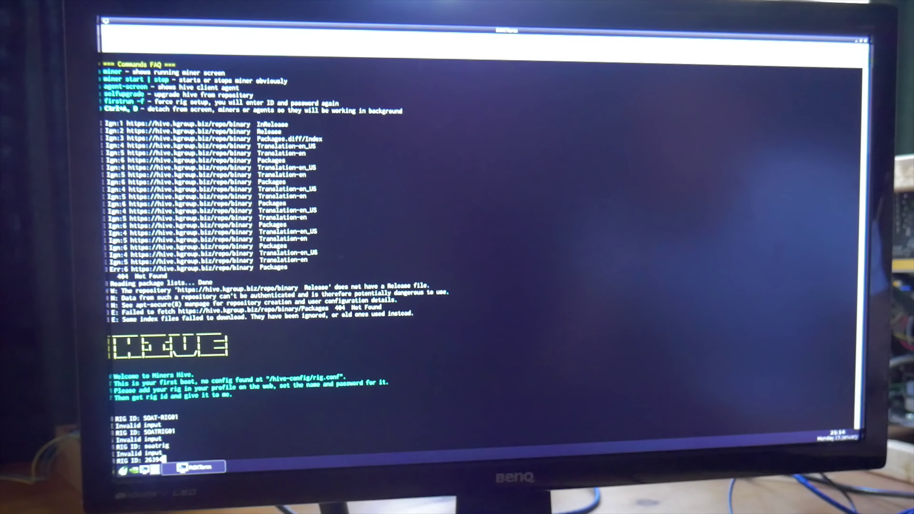
pyautogui.press('Return')
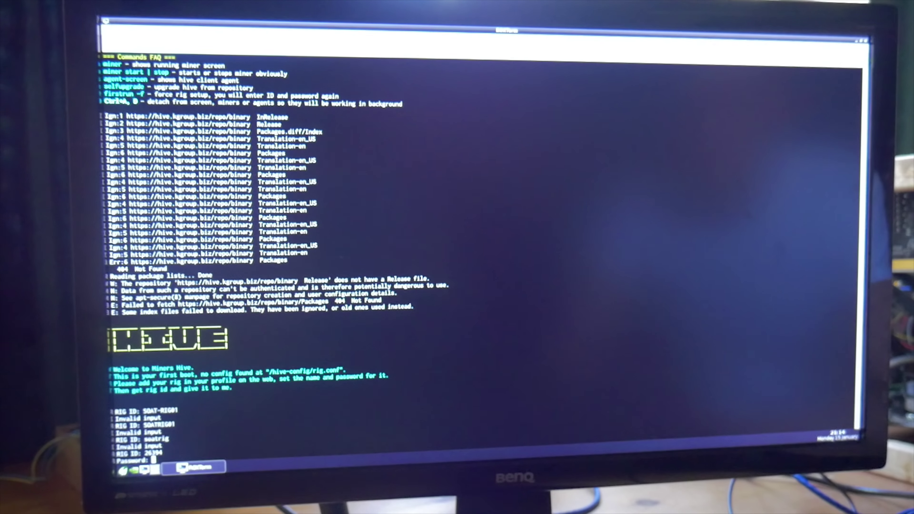
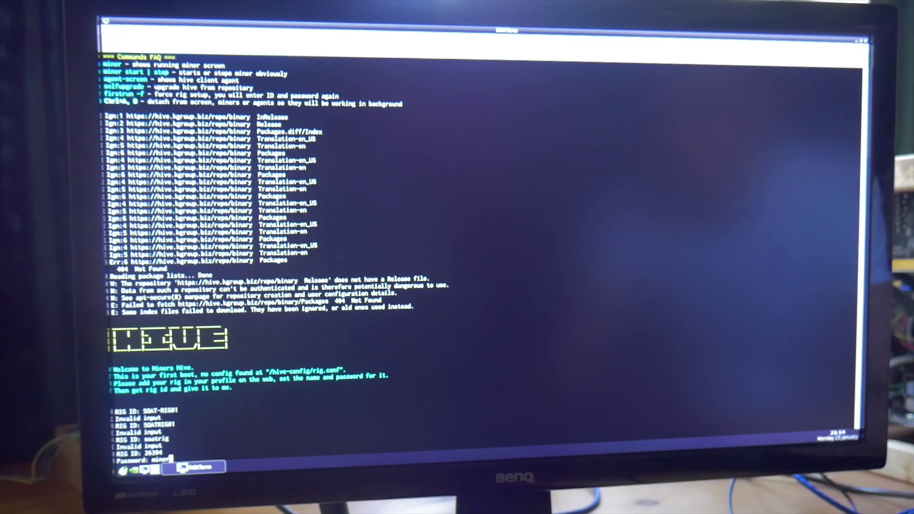
pyautogui.press('Return')
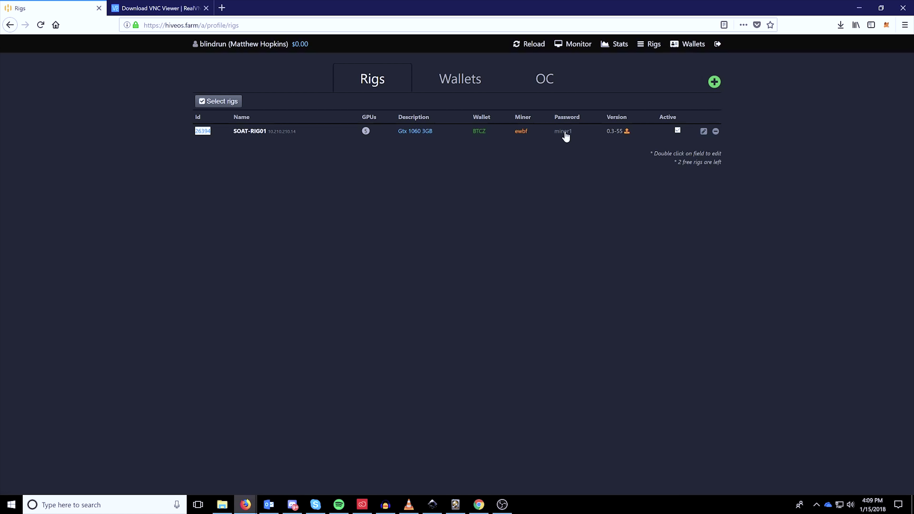
pyautogui.click(227, 155)
pyautogui.click(585, 47)
pyautogui.hotkey('alt', 'Left')
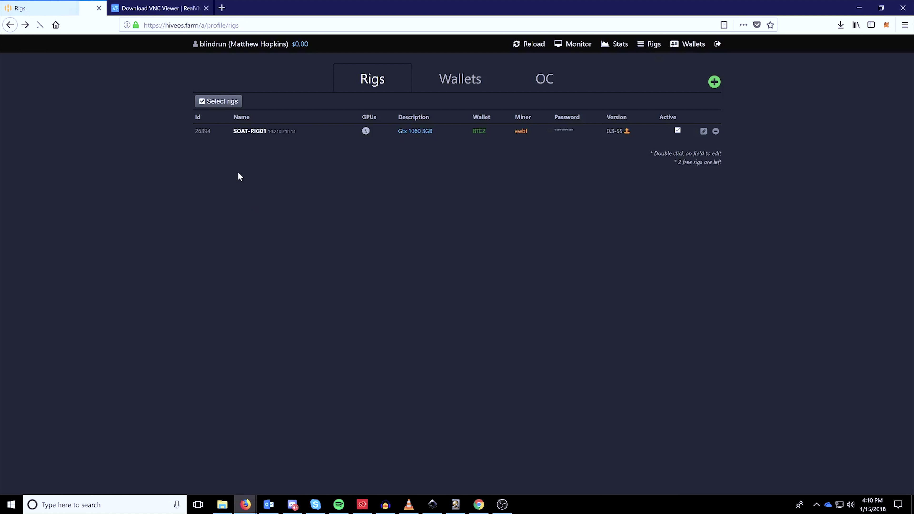
pyautogui.click(250, 131)
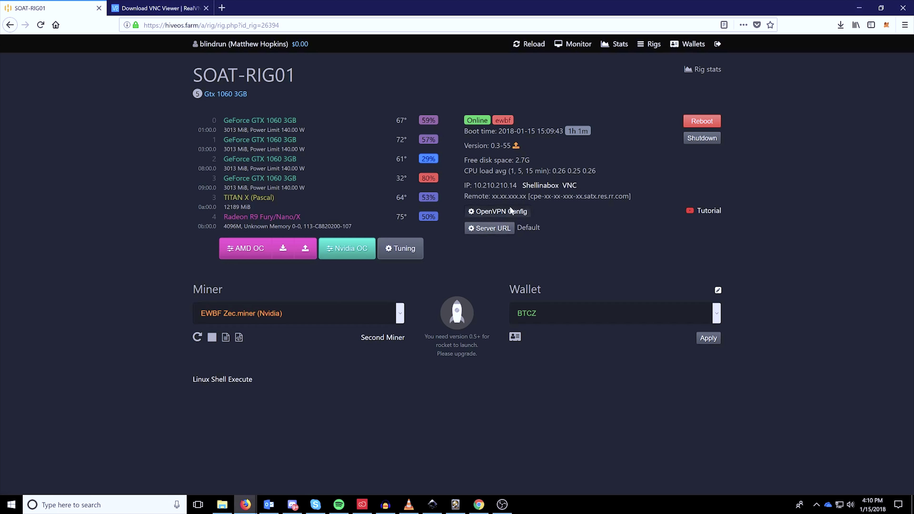
# Select the rig's IP 10.210.210.14 and search Windows apps for 'vn' to find VNC Viewer.
pyautogui.moveTo(517, 185); pyautogui.dragTo(473, 185)
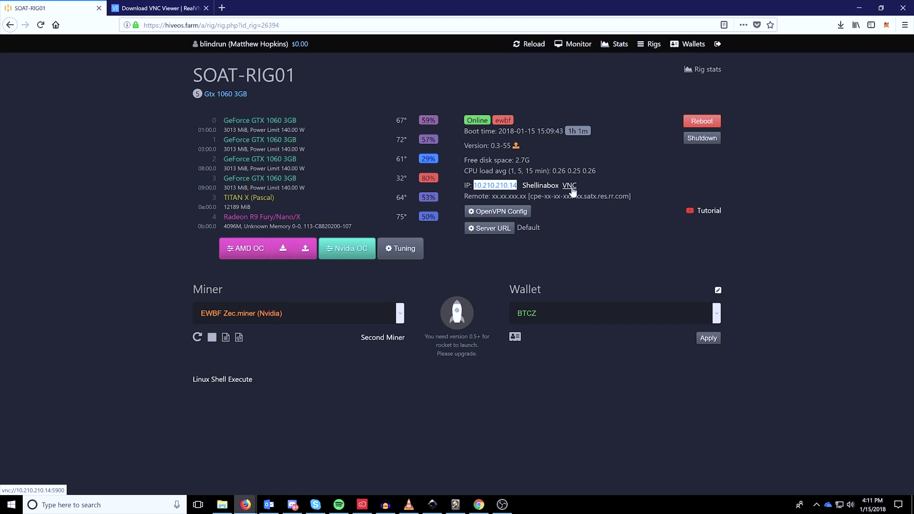
pyautogui.press('super')
pyautogui.write('vn')
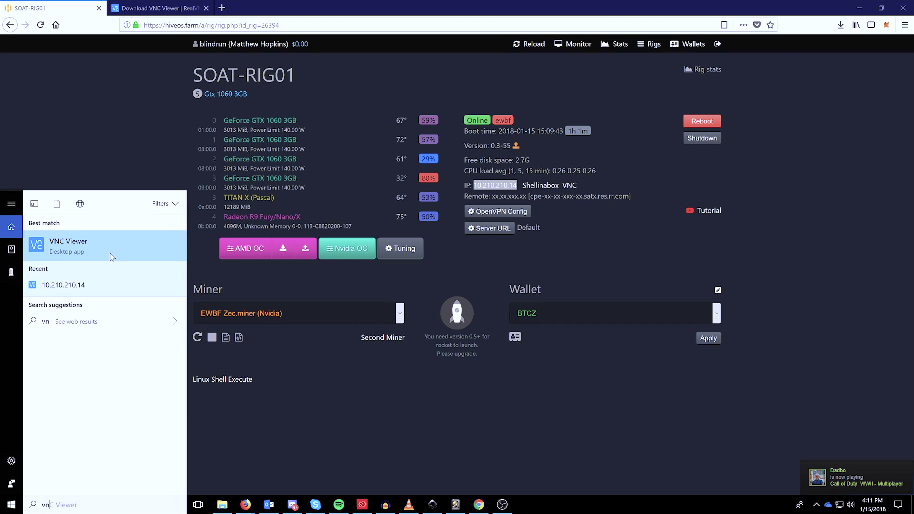
# Launch VNC Viewer and connect to the saved rig 10.210.210.14, accepting the unencrypted-connection warning.
pyautogui.click(110, 252)
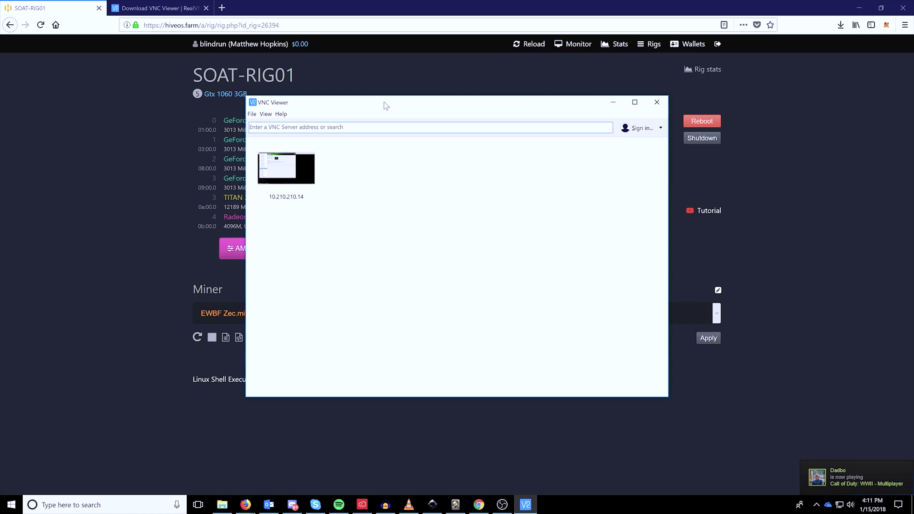
pyautogui.moveTo(386, 107)
pyautogui.mouseDown()
pyautogui.moveTo(389, 131)
pyautogui.moveTo(379, 123)
pyautogui.mouseUp()
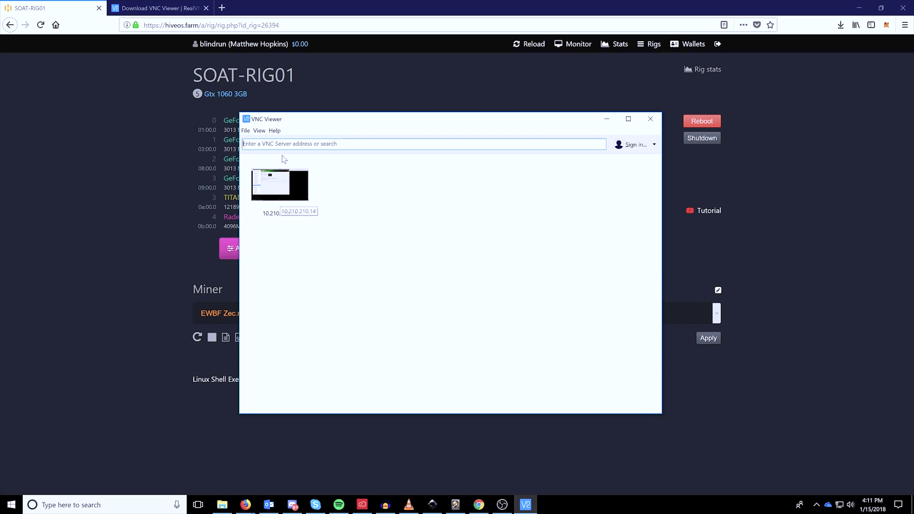
pyautogui.click(244, 144)
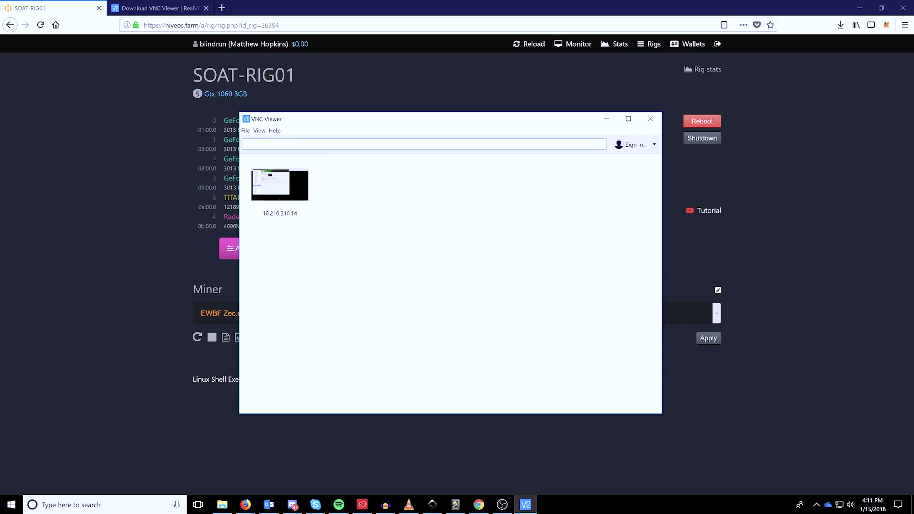
pyautogui.write('10')
pyautogui.click(374, 357)
pyautogui.press('BackSpace')
pyautogui.press('BackSpace')
pyautogui.click(359, 338)
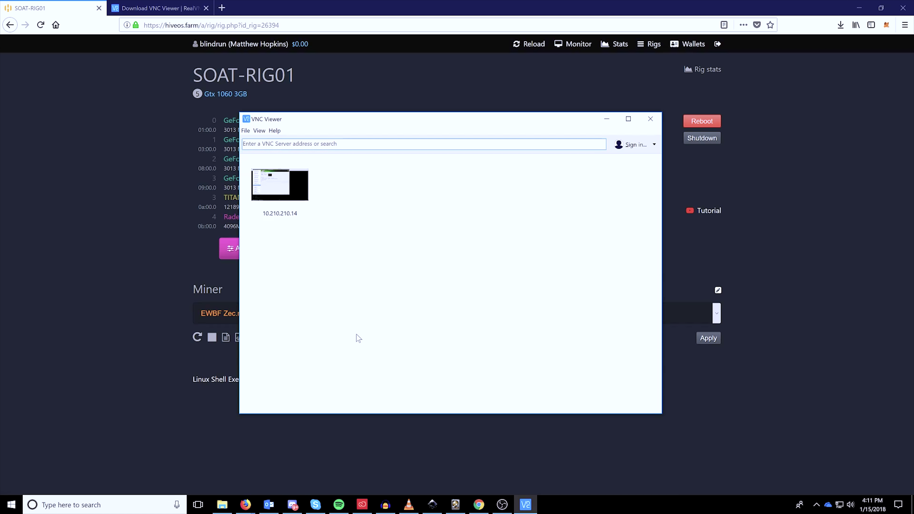
pyautogui.doubleClick(255, 184)
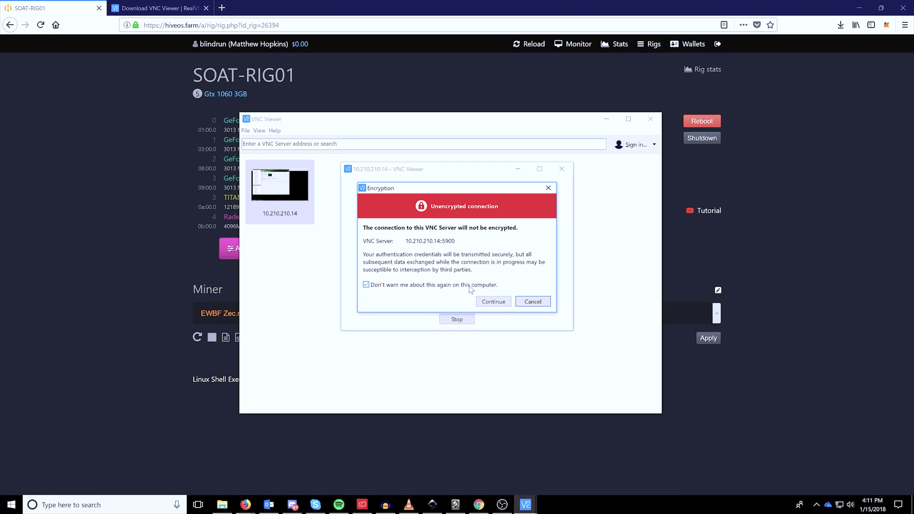
pyautogui.click(488, 298)
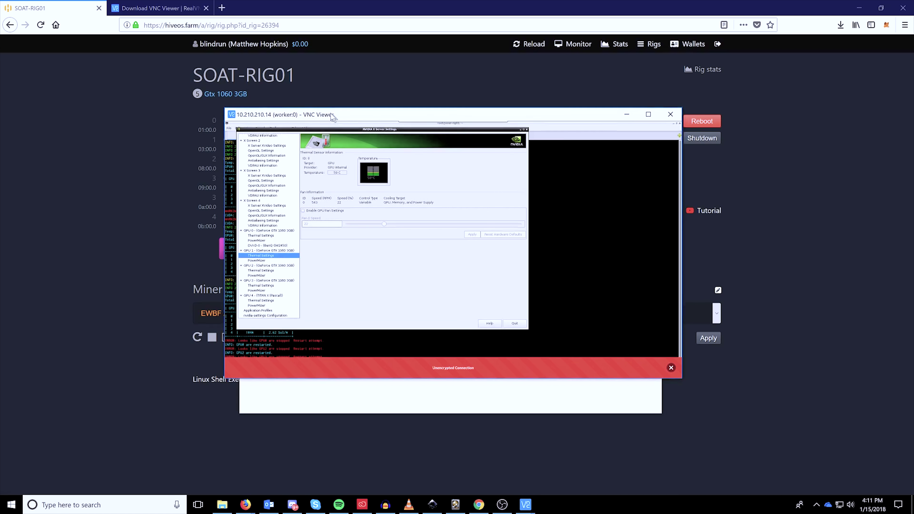
# Make the remote session full screen, move NVIDIA X Server Settings aside and minimize it.
pyautogui.doubleClick(360, 106)
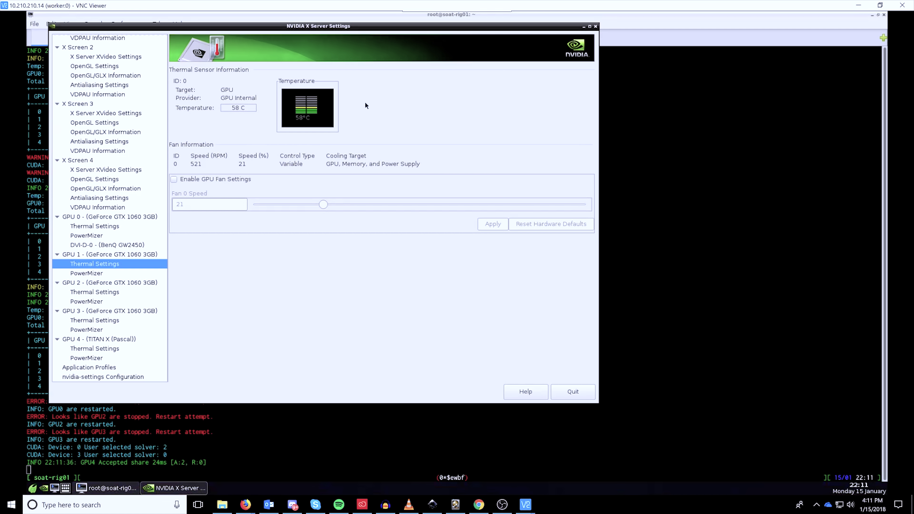
pyautogui.moveTo(185, 27); pyautogui.dragTo(424, 30)
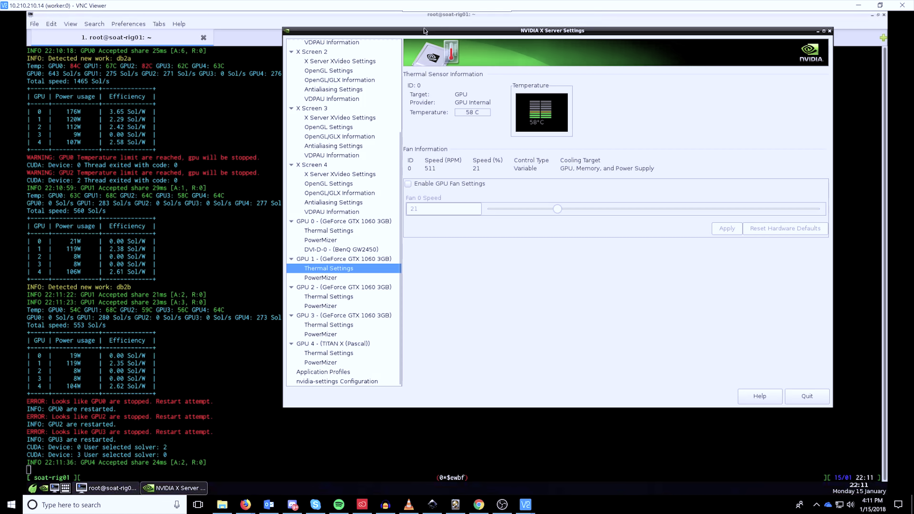
pyautogui.click(830, 31)
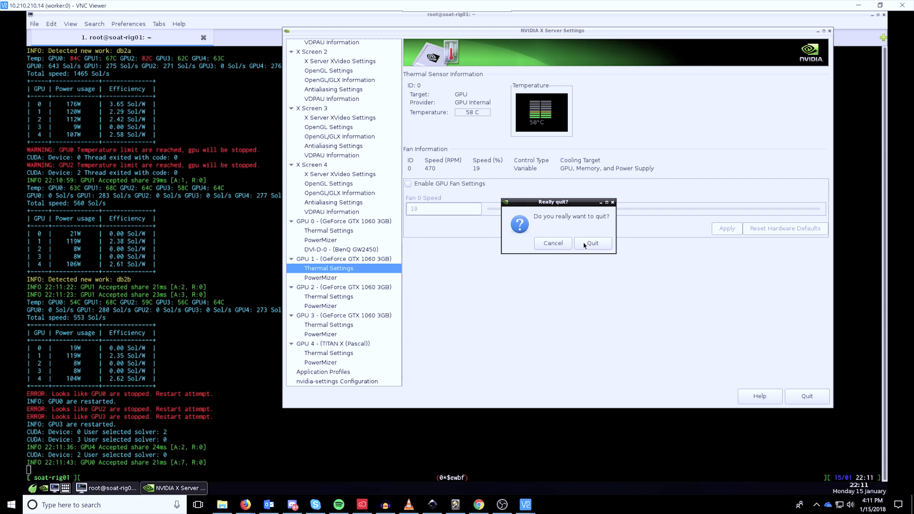
pyautogui.click(552, 243)
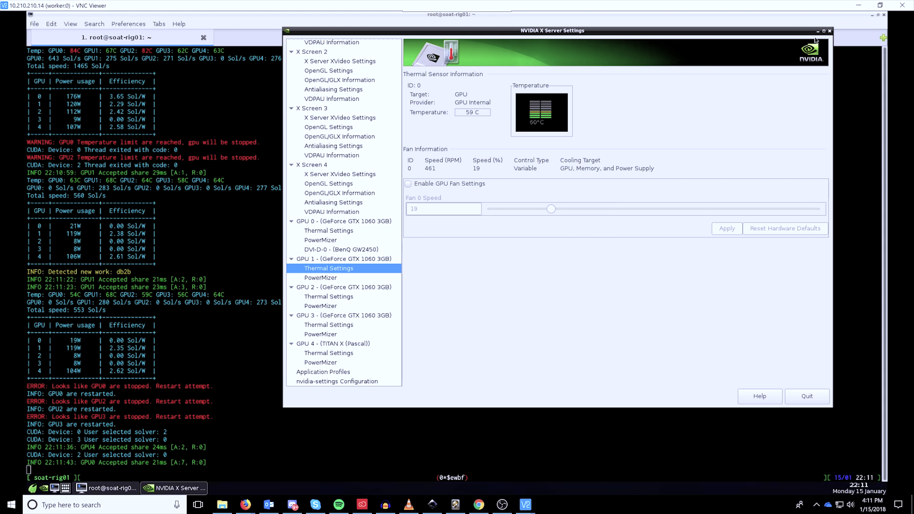
pyautogui.click(166, 488)
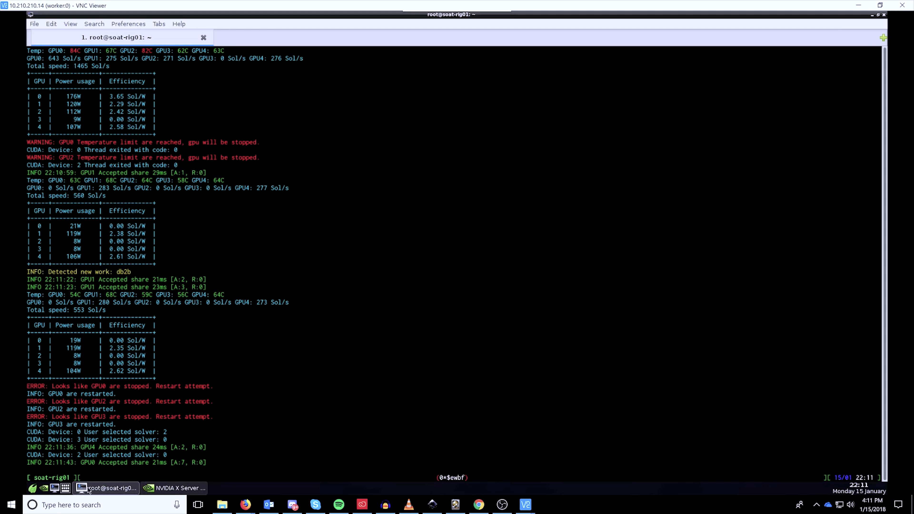
# Bring the ewbf miner terminal to the front, then restore NVIDIA X Server Settings.
pyautogui.rightClick(48, 486)
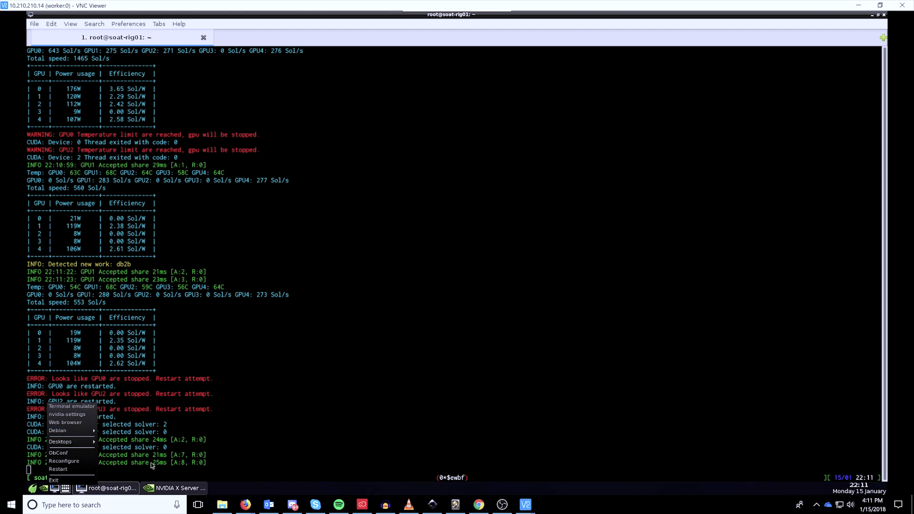
pyautogui.click(190, 492)
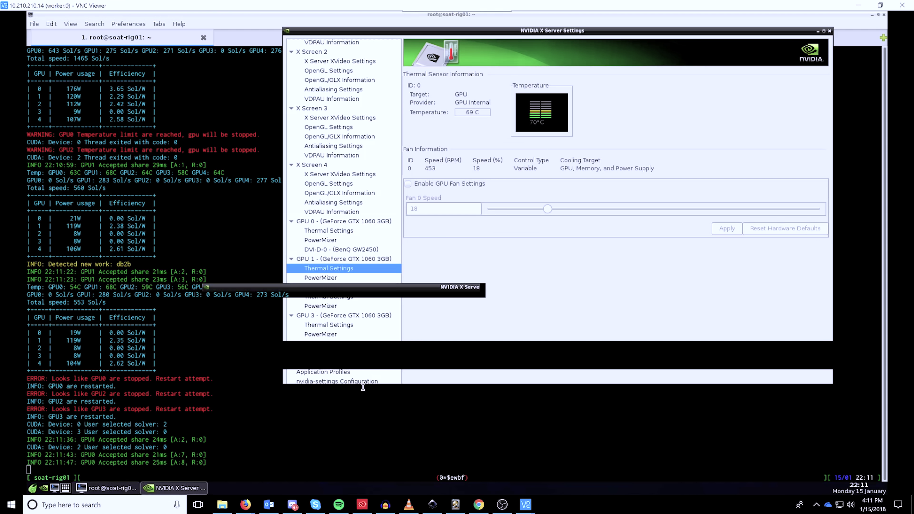
pyautogui.click(362, 385)
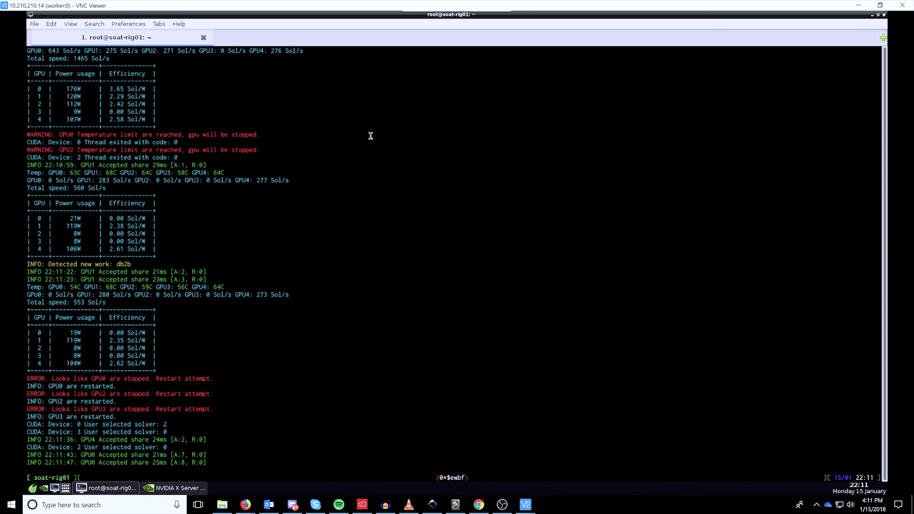
pyautogui.click(174, 488)
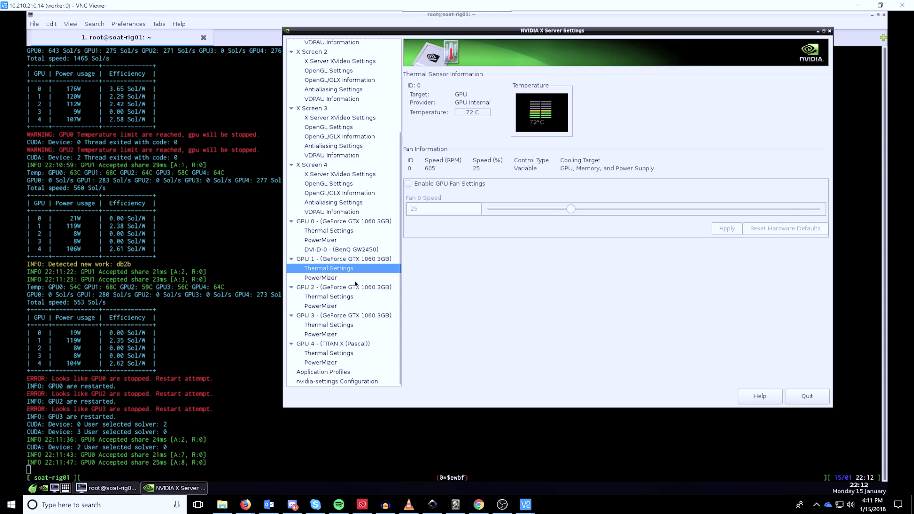
# In NVIDIA X Server Settings, view GPU 0 information and X Screen 4's antialiasing settings.
pyautogui.click(351, 222)
pyautogui.click(349, 203)
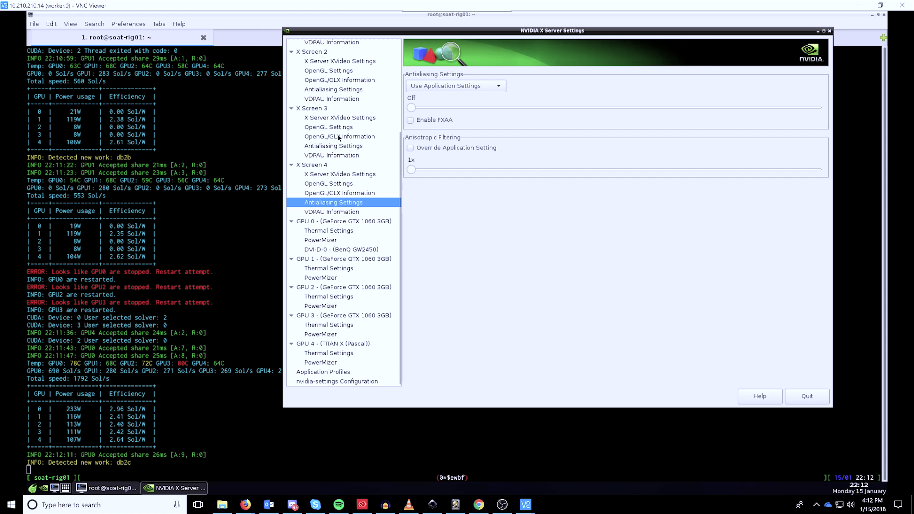
pyautogui.scroll(5, 348, 299)
pyautogui.scroll(-5, 348, 222)
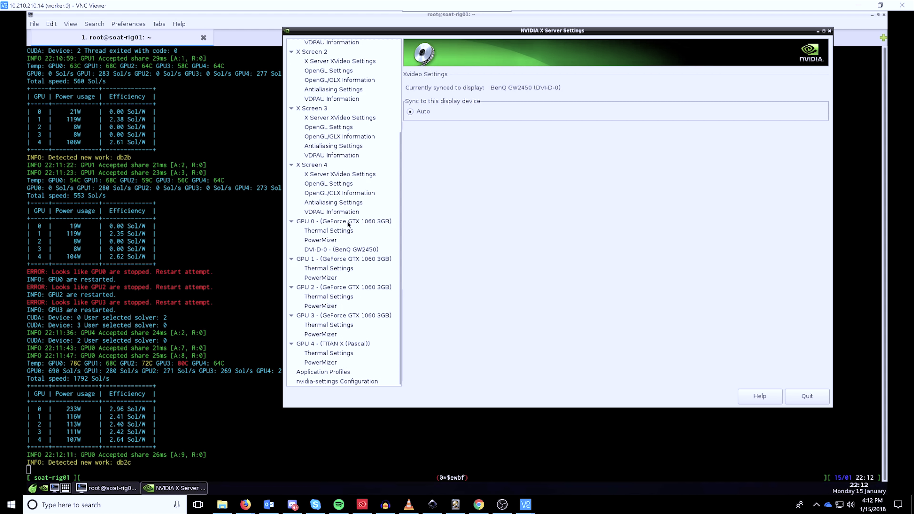